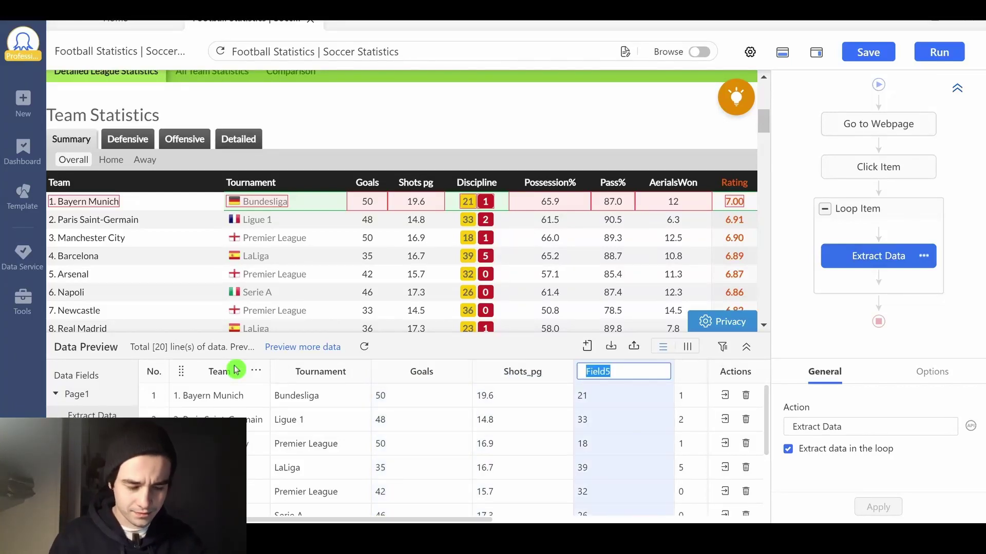
# - Finish naming the Goals, Yellow_Card, Red_Card, Possession and Pass columns
pyautogui.press('Tab')
pyautogui.write('Red_C')
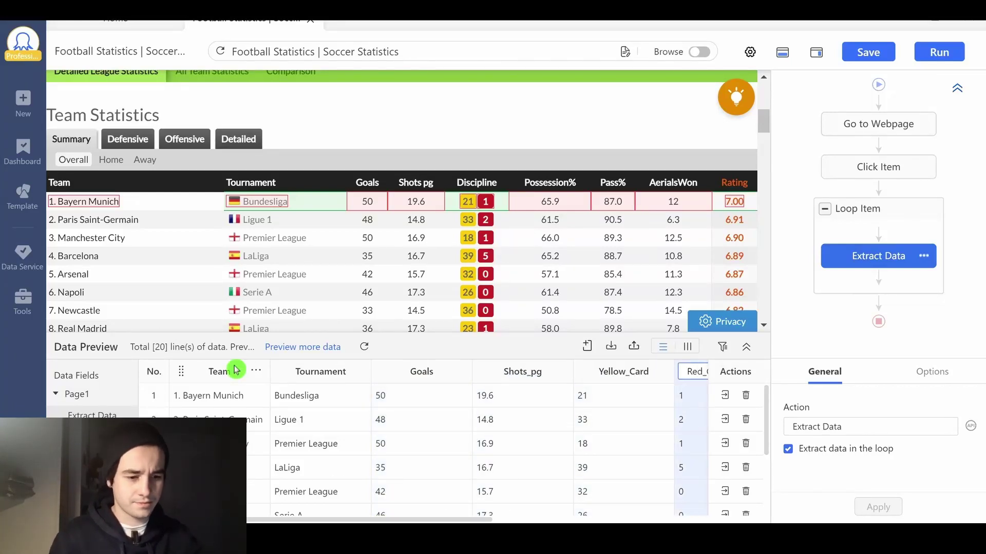
pyautogui.write('ard')
pyautogui.press('Tab')
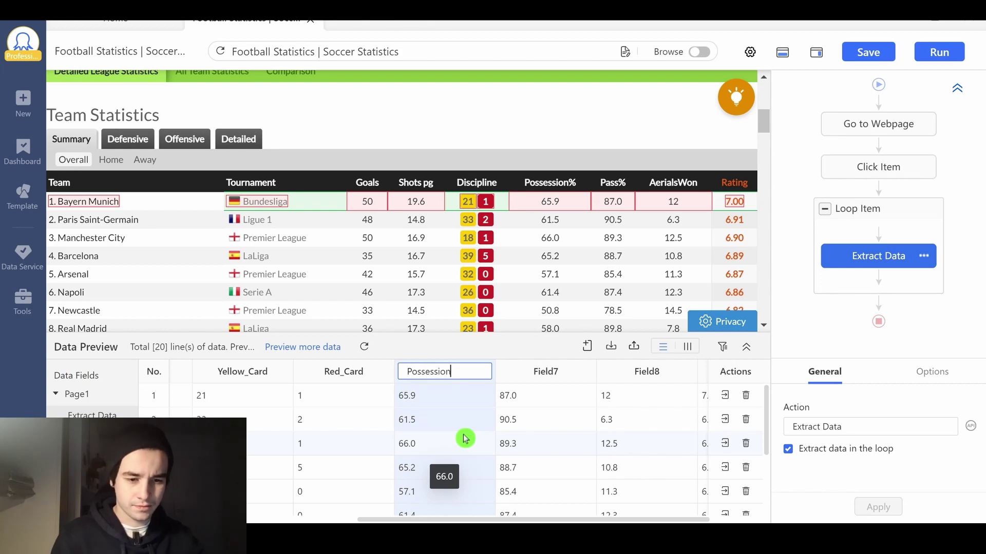
pyautogui.press('Tab')
pyautogui.write('Pass')
pyautogui.press('Tab')
pyautogui.write('A')
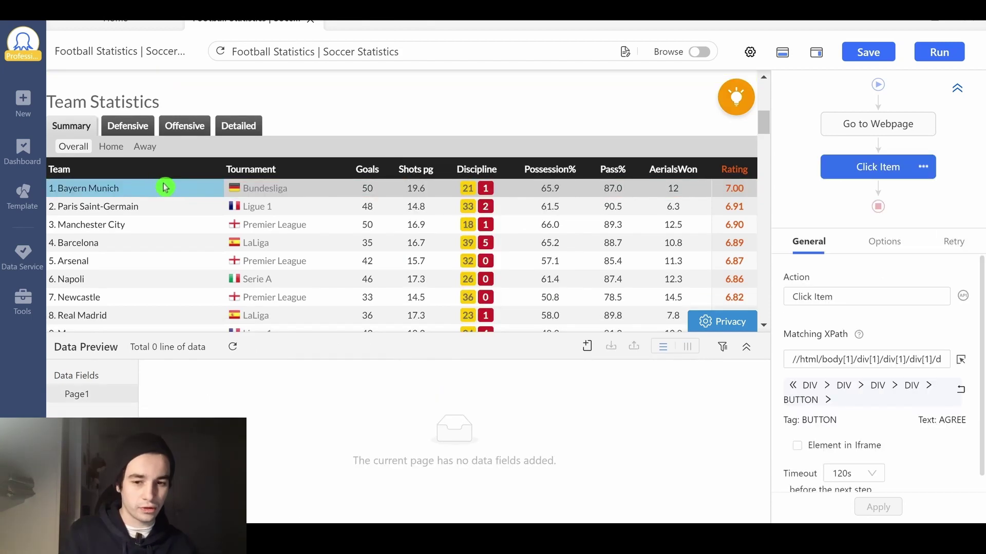
# - Select the Bayern Munich row and all similar rows, then loop-extract each row's data
pyautogui.click(165, 188)
pyautogui.click(739, 319)
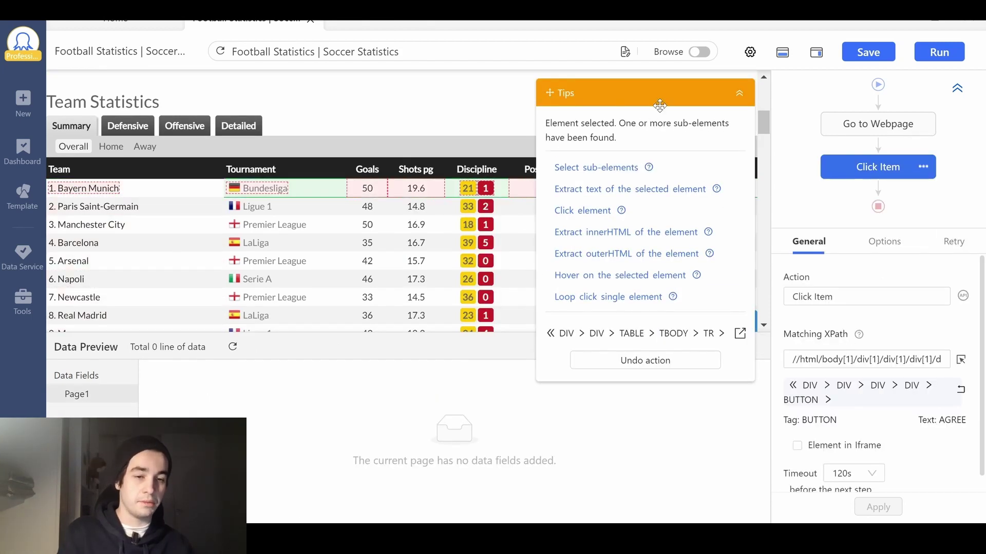
pyautogui.moveTo(655, 100); pyautogui.dragTo(852, 186)
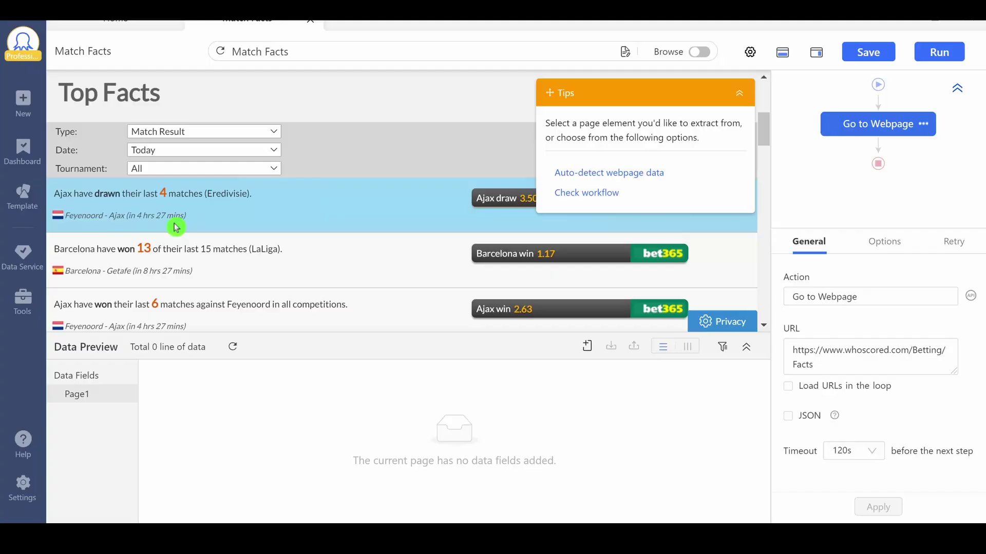
pyautogui.click(178, 220)
pyautogui.click(599, 189)
# - Extract the first fact's text, drop the Field1 column, rename the Text field, and apply a 10s wait
pyautogui.click(154, 190)
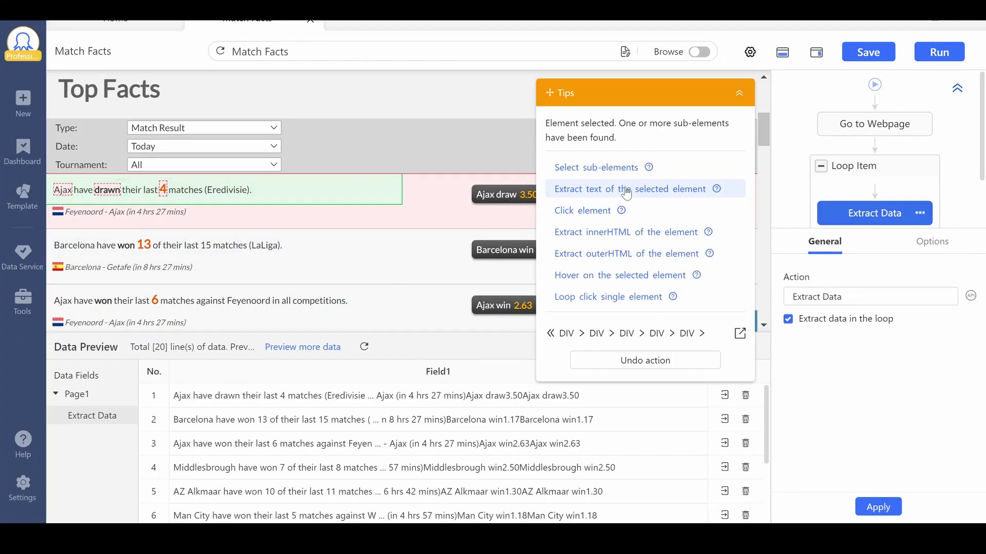
pyautogui.click(622, 190)
pyautogui.click(423, 368)
pyautogui.click(325, 352)
pyautogui.click(326, 373)
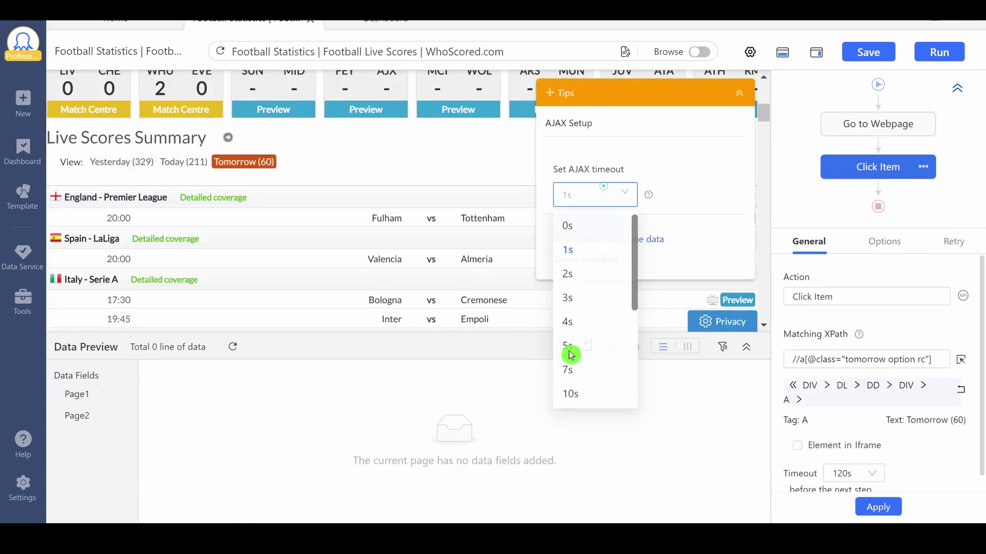
pyautogui.click(567, 352)
pyautogui.click(901, 516)
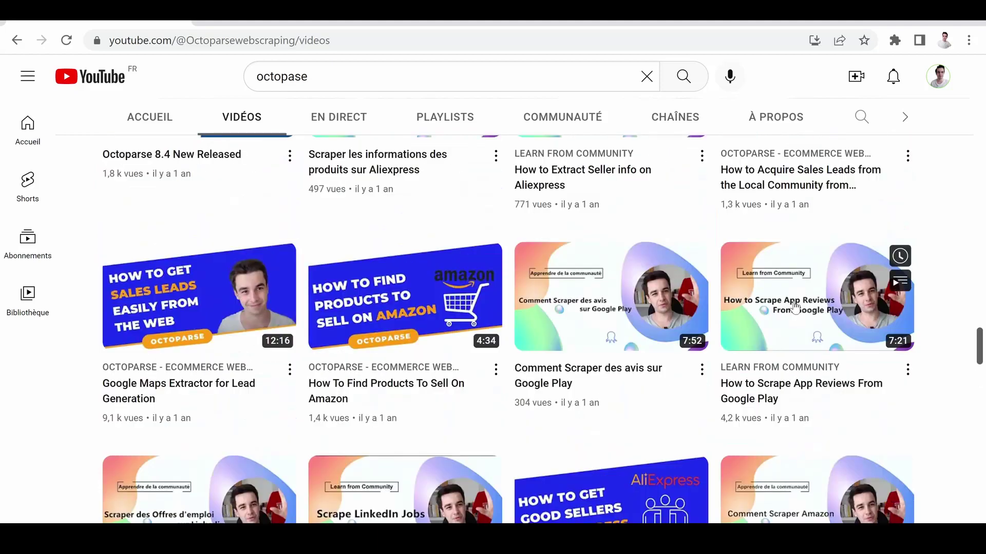
# - Scroll back up through the Octoparse channel's list of tutorial videos
pyautogui.scroll(15, 794, 305)
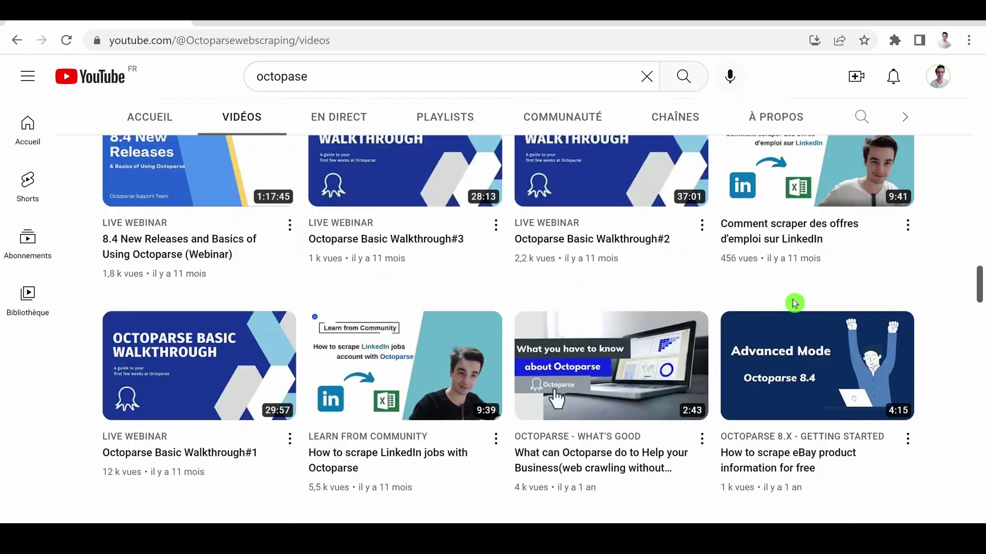
pyautogui.scroll(15, 794, 306)
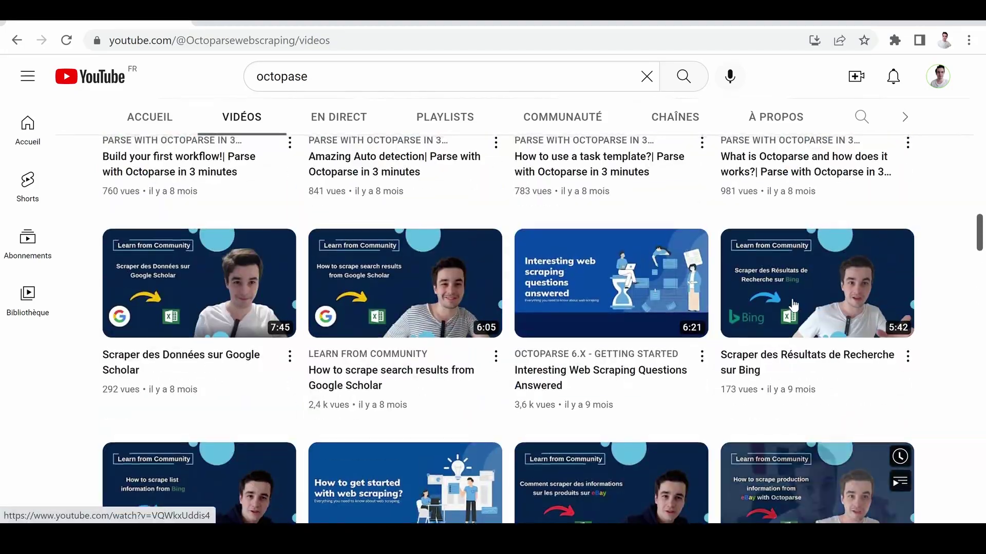
pyautogui.scroll(12, 793, 306)
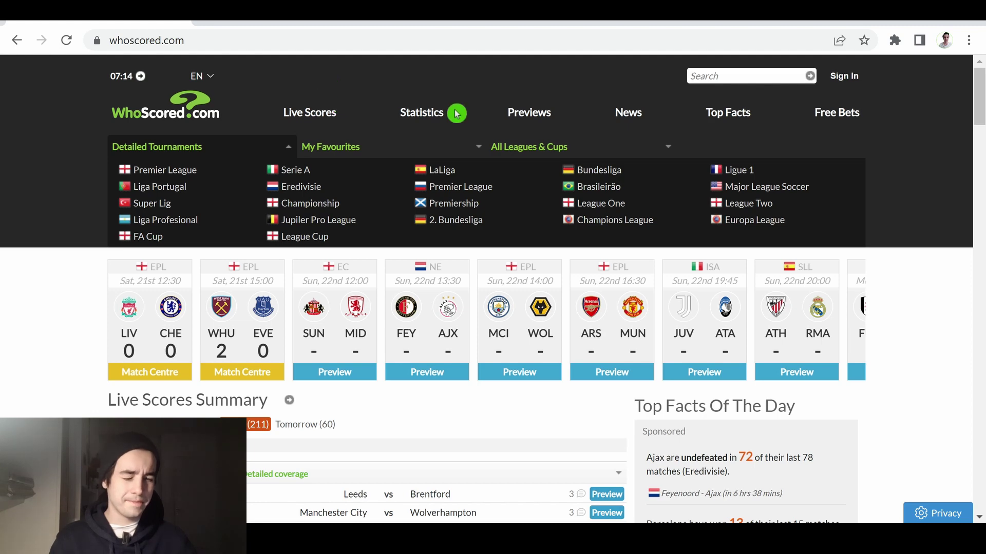
# - Open the WhoScored Statistics page and scroll down to the Team Statistics table
pyautogui.click(428, 120)
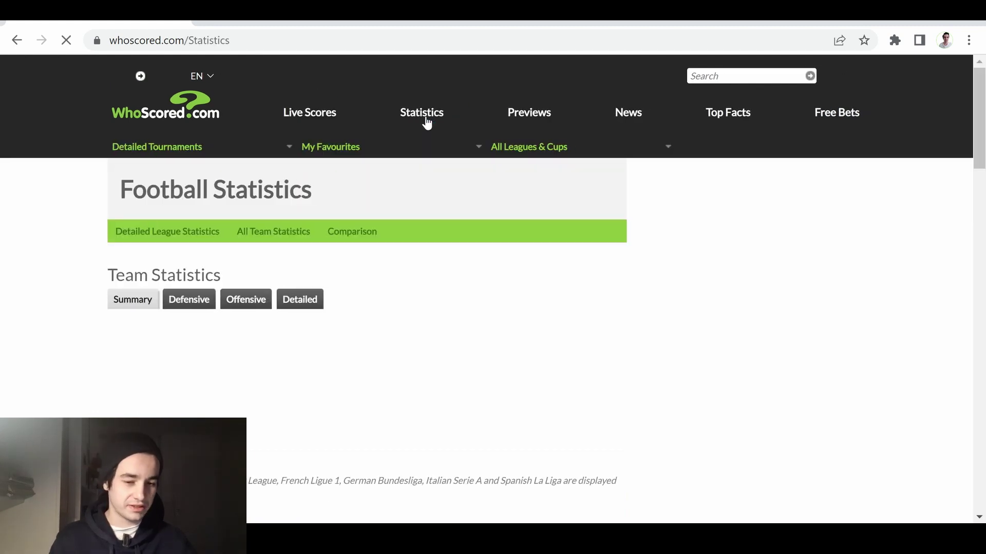
pyautogui.scroll(-3, 447, 149)
pyautogui.click(462, 161)
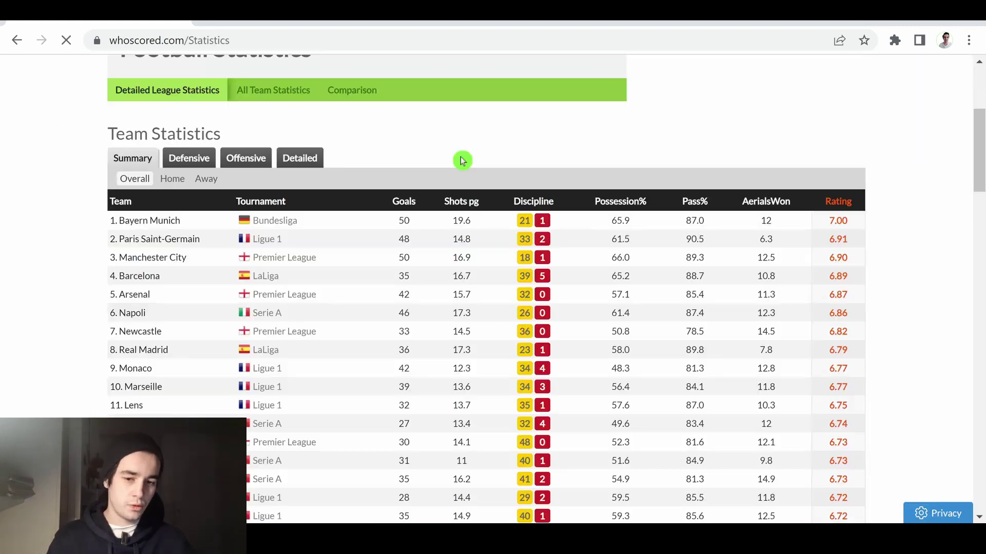
pyautogui.scroll(-2, 461, 159)
pyautogui.scroll(-3, 805, 256)
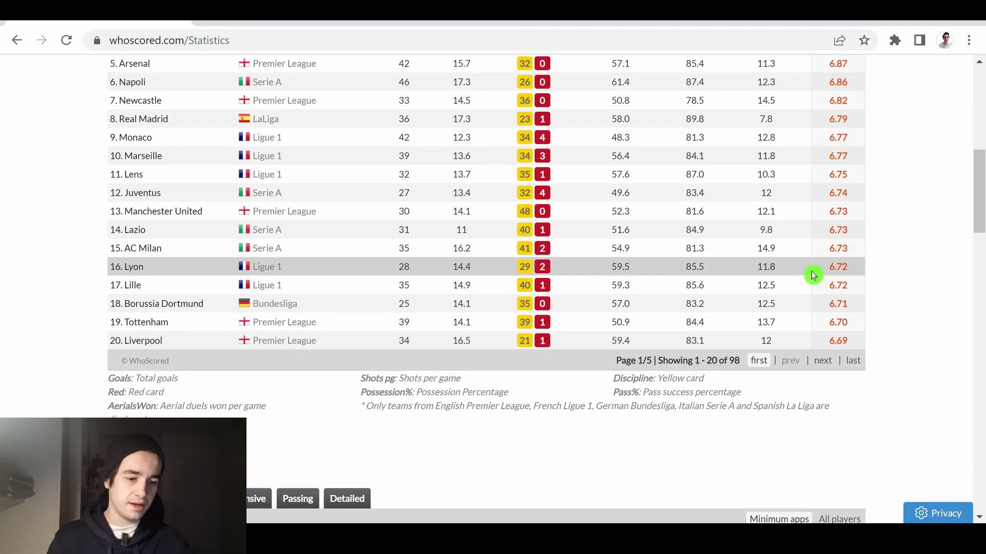
pyautogui.click(935, 292)
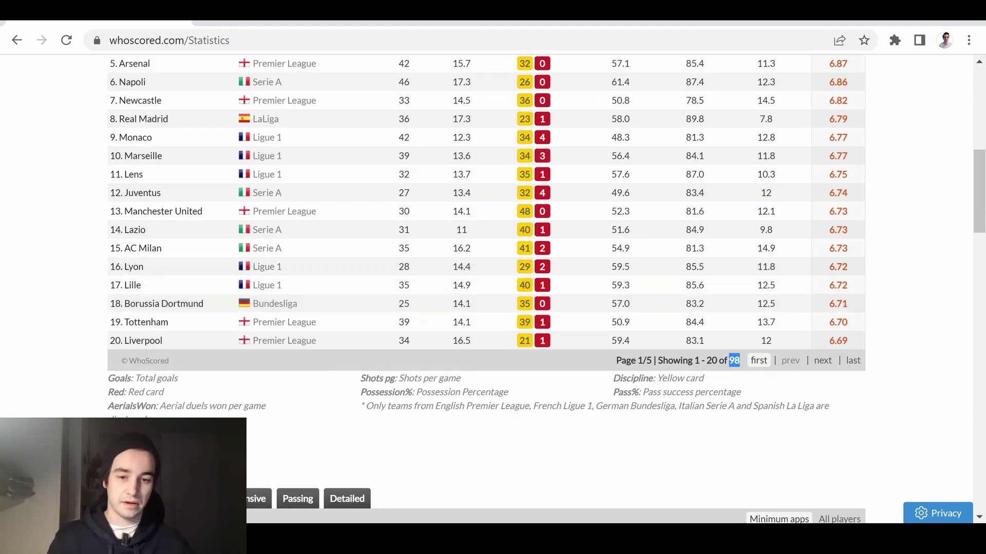
# - Copy the statistics page address and paste it into Octoparse
pyautogui.click(295, 40)
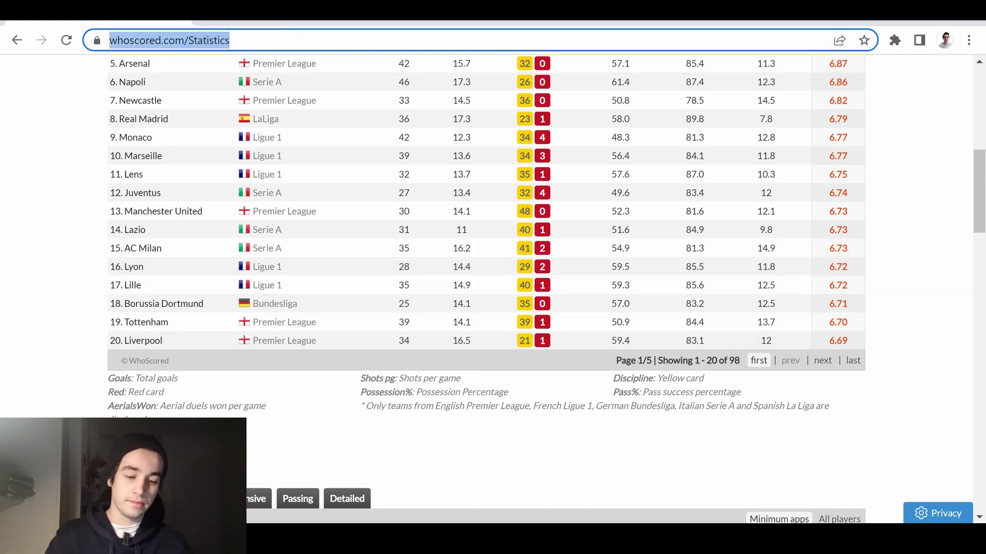
pyautogui.hotkey('ctrl', 'c')
pyautogui.hotkey('alt', 'Tab')
pyautogui.hotkey('ctrl', 'v')
# - Start a new task from the pasted address and add a step clicking the cookie AGREE button
pyautogui.click(657, 129)
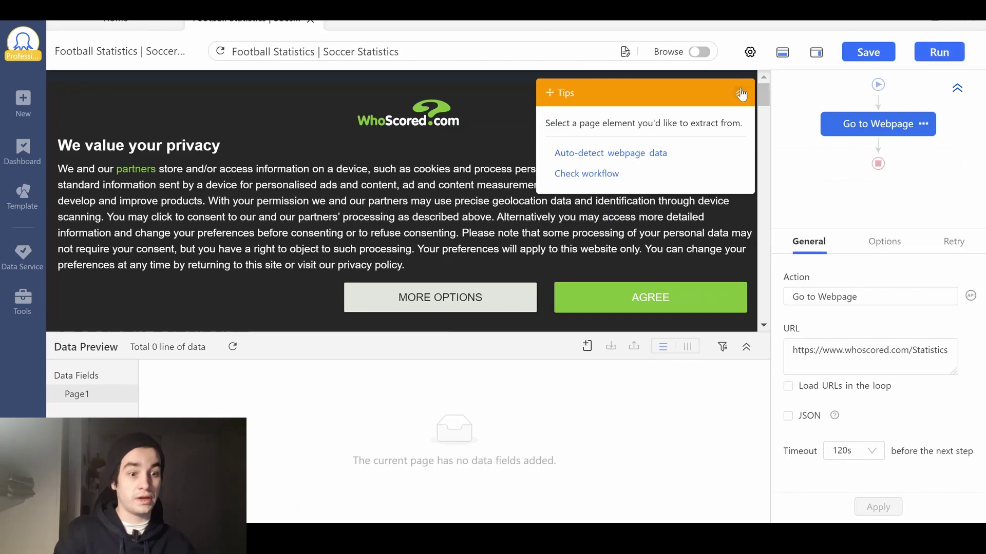
pyautogui.click(738, 95)
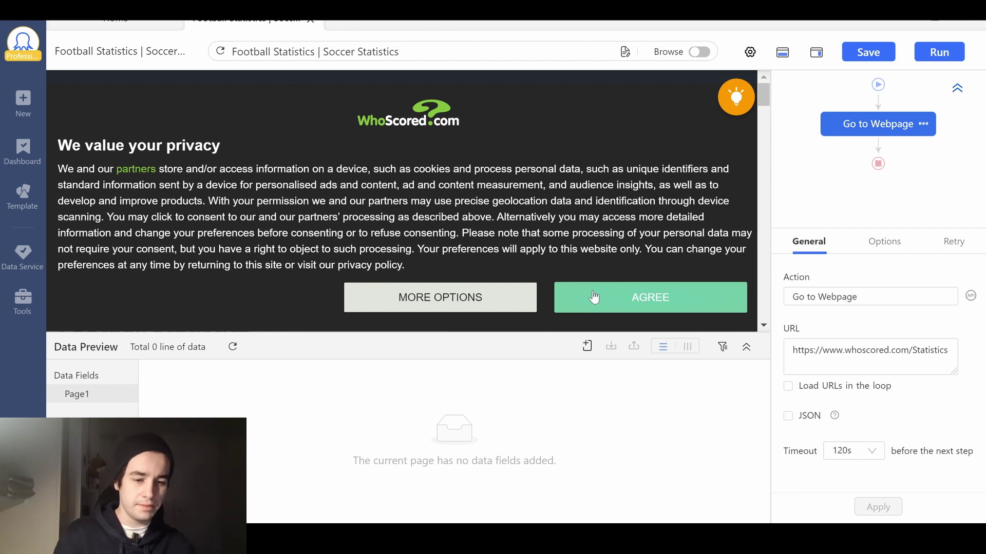
pyautogui.click(594, 297)
pyautogui.moveTo(617, 92); pyautogui.dragTo(146, 35)
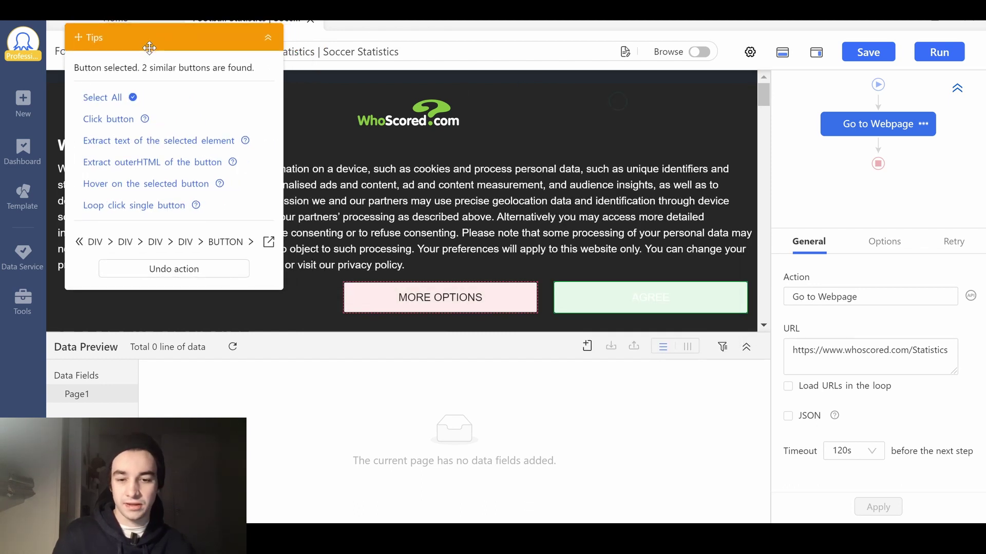
pyautogui.click(118, 124)
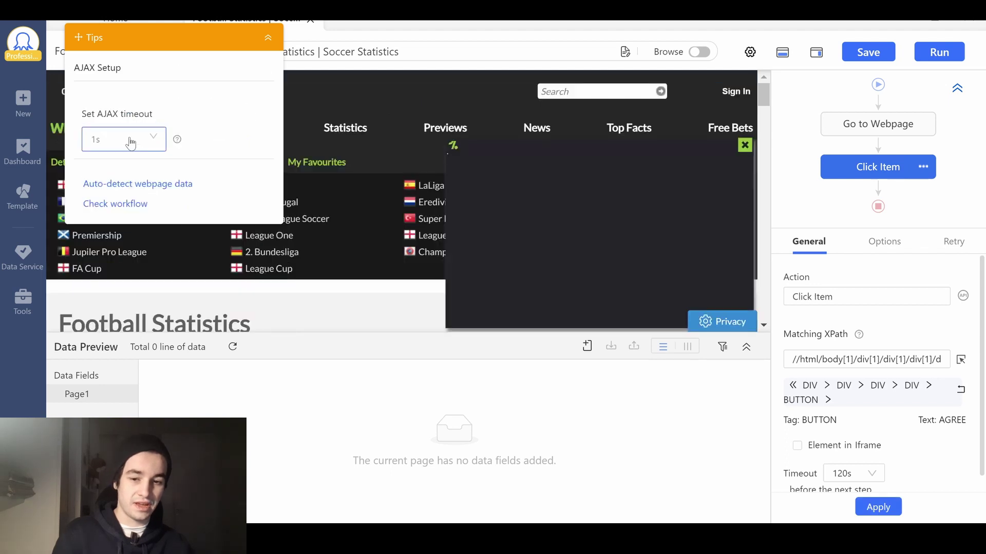
# - Set and apply a 10s AJAX timeout, then close the tips panel
pyautogui.click(133, 139)
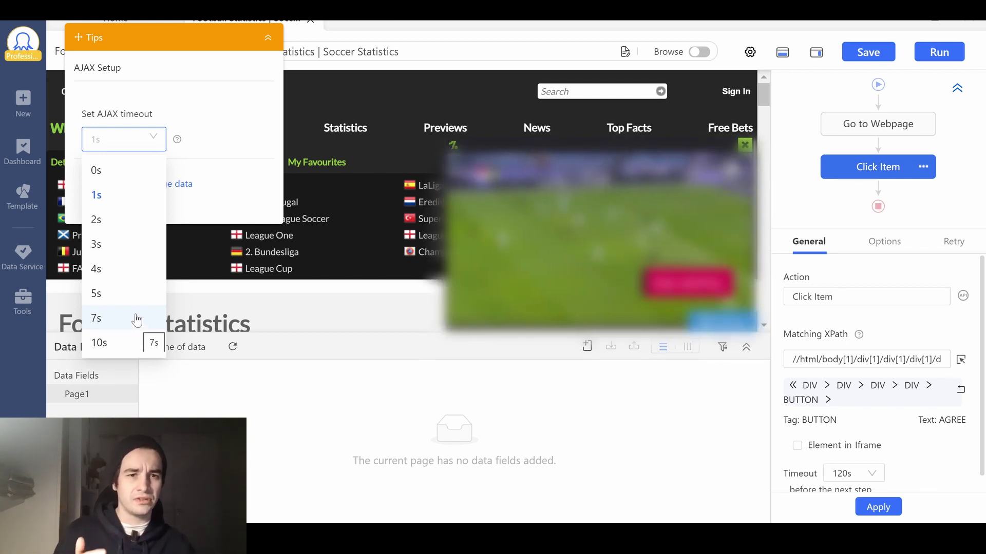
pyautogui.click(122, 343)
pyautogui.click(270, 39)
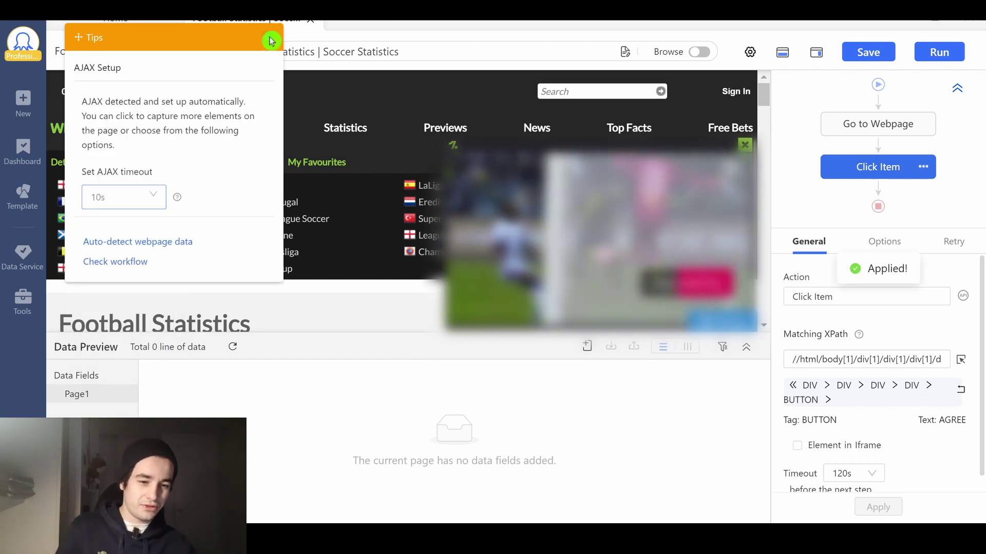
pyautogui.click(854, 57)
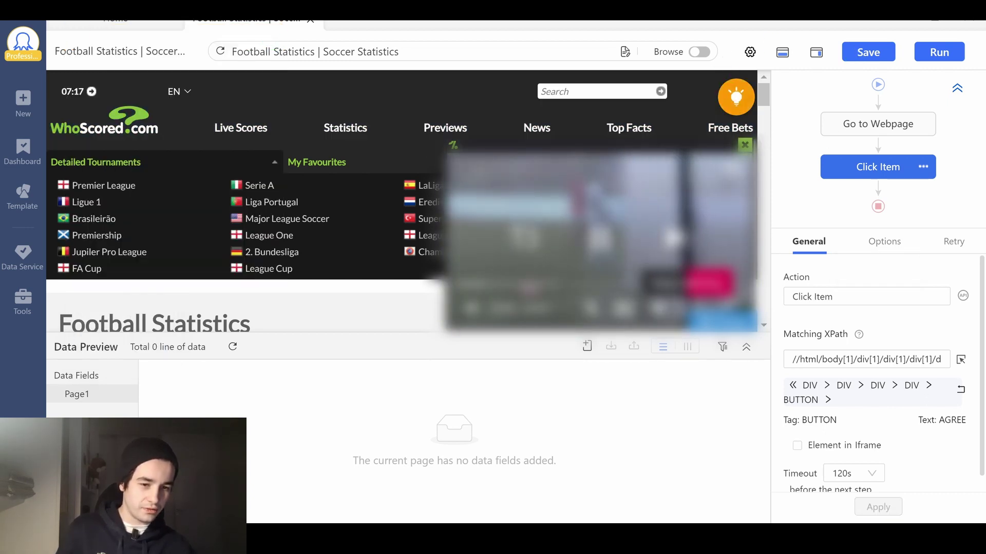
# - Close the floating video in Browse mode, then scroll down to the Team Statistics table
pyautogui.click(700, 53)
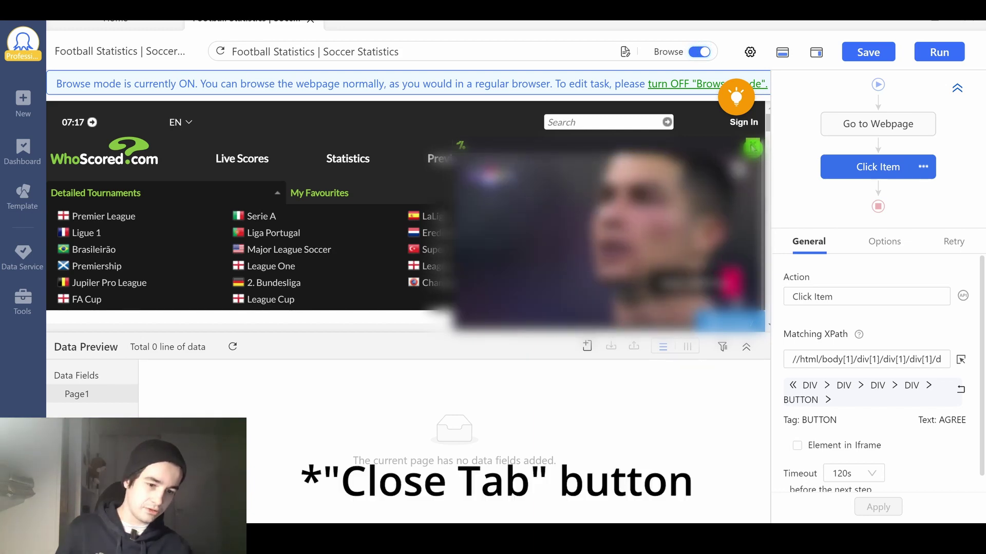
pyautogui.click(752, 146)
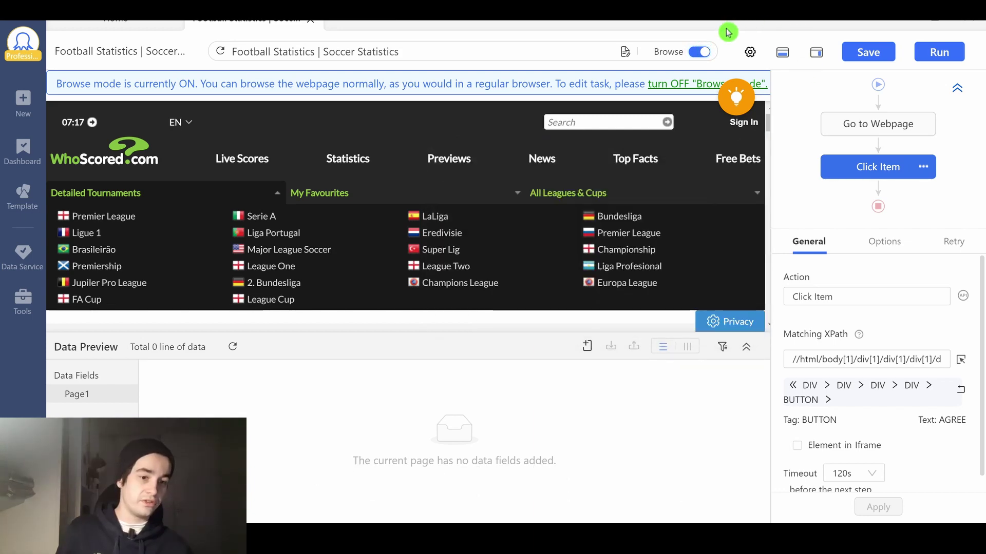
pyautogui.click(698, 53)
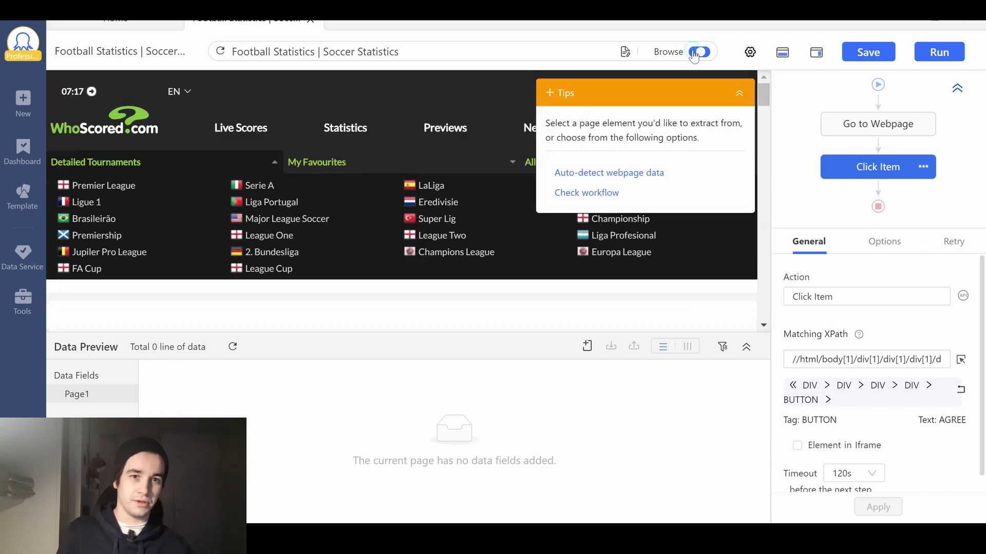
pyautogui.scroll(-2, 603, 153)
pyautogui.scroll(-5, 604, 153)
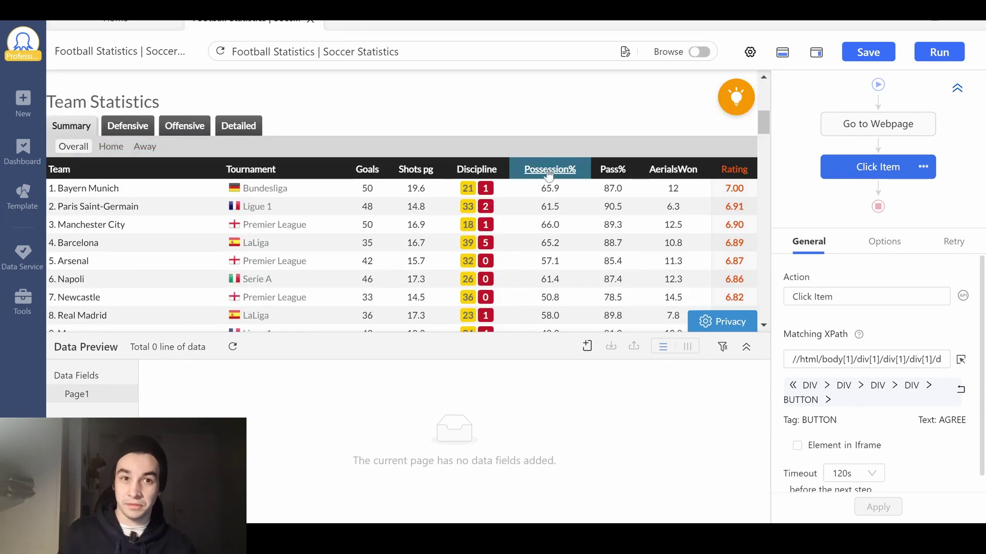
# - Select the Bayern Munich and Paris Saint-Germain rows, extend to all 20 rows' columns, and loop-extract them
pyautogui.click(376, 189)
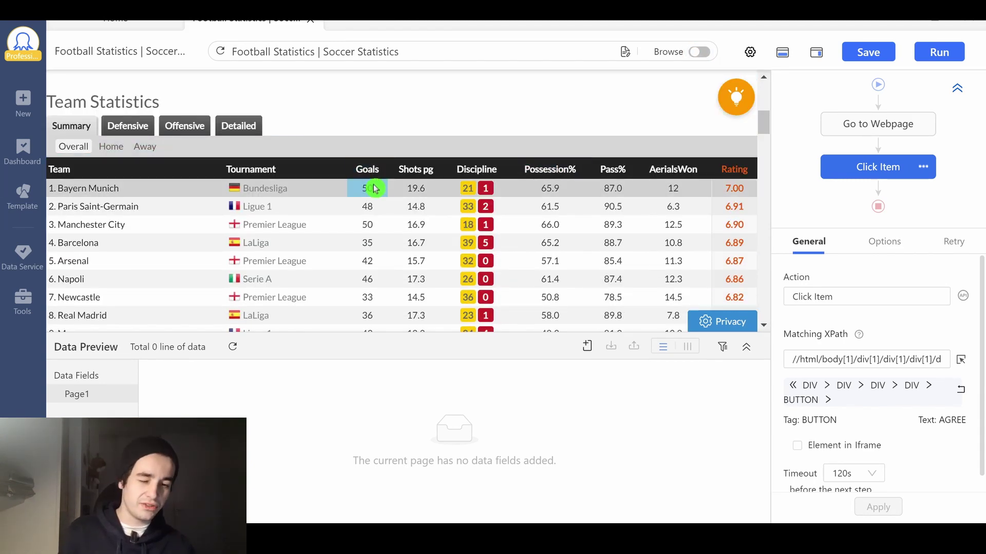
pyautogui.click(163, 189)
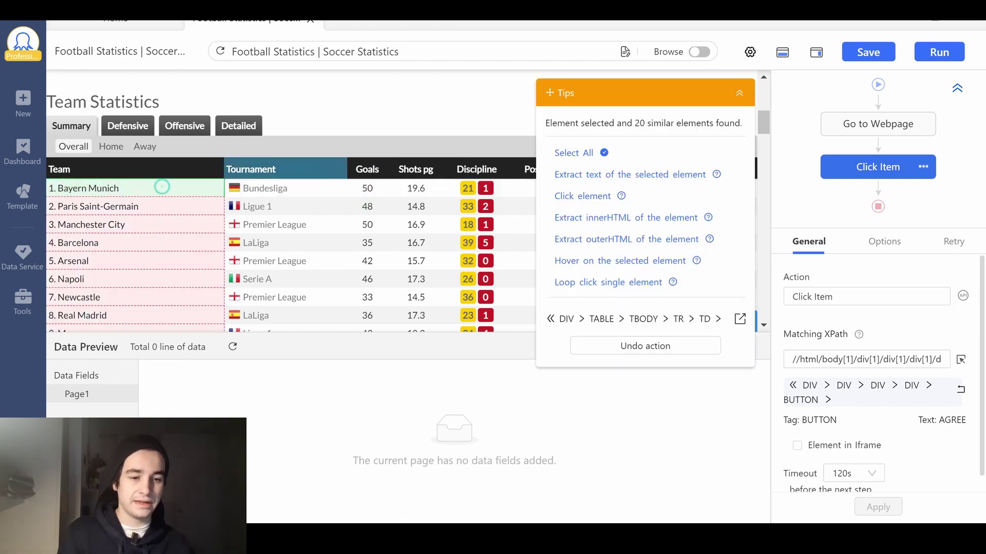
pyautogui.click(740, 321)
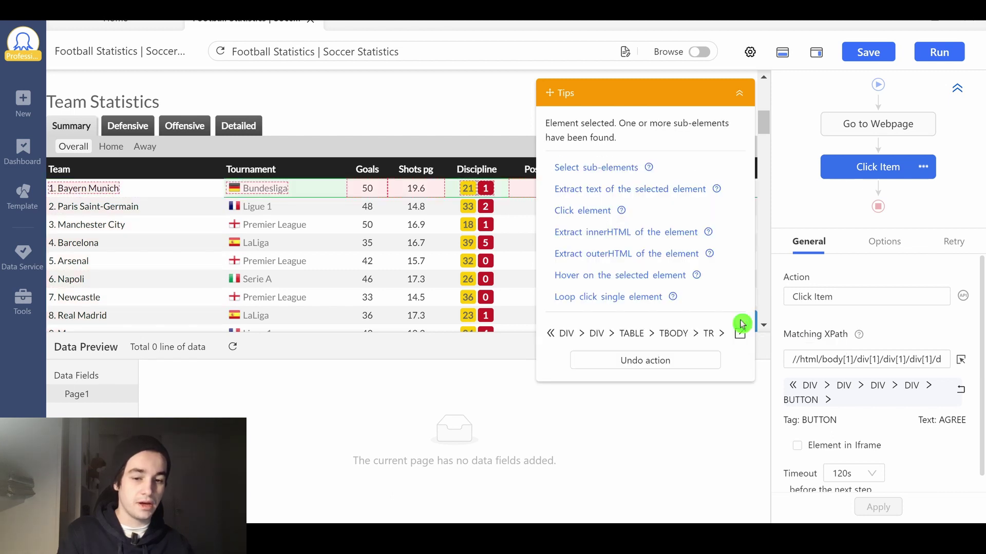
pyautogui.moveTo(685, 97); pyautogui.dragTo(882, 184)
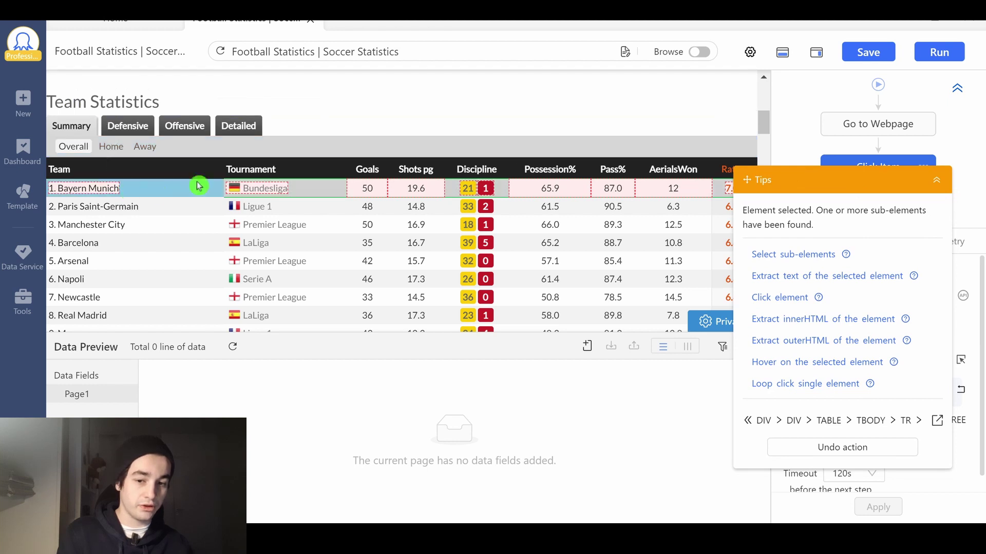
pyautogui.click(215, 210)
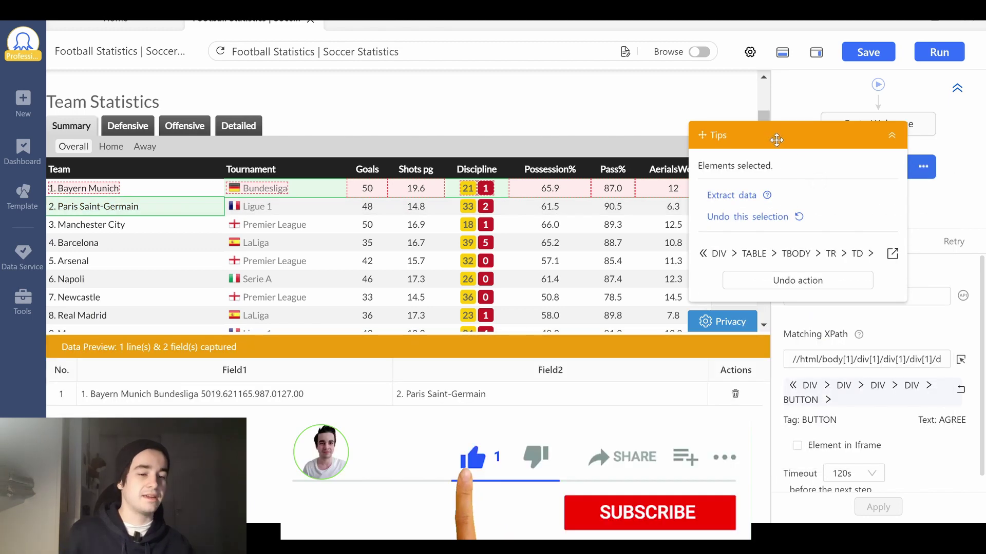
pyautogui.click(893, 254)
pyautogui.scroll(-6, 323, 152)
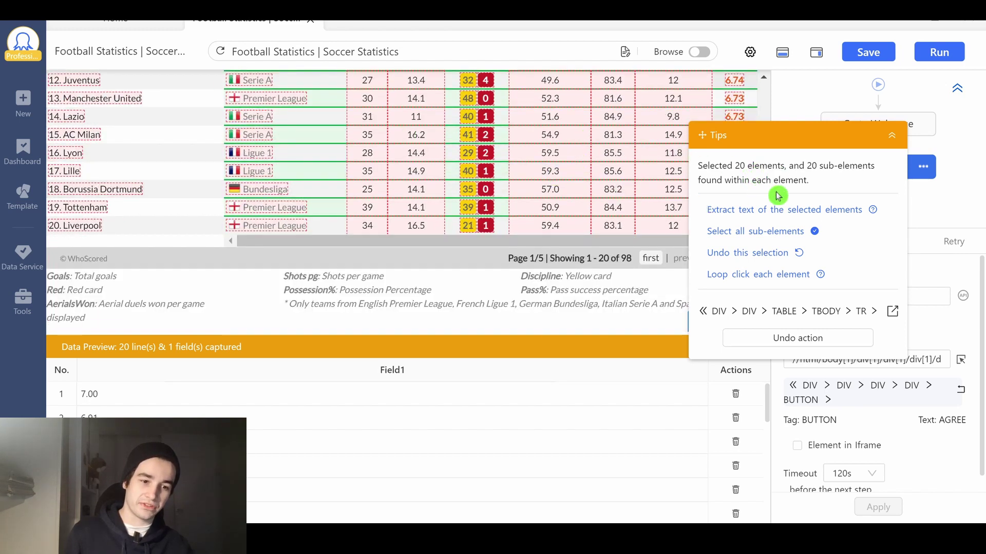
pyautogui.click(788, 226)
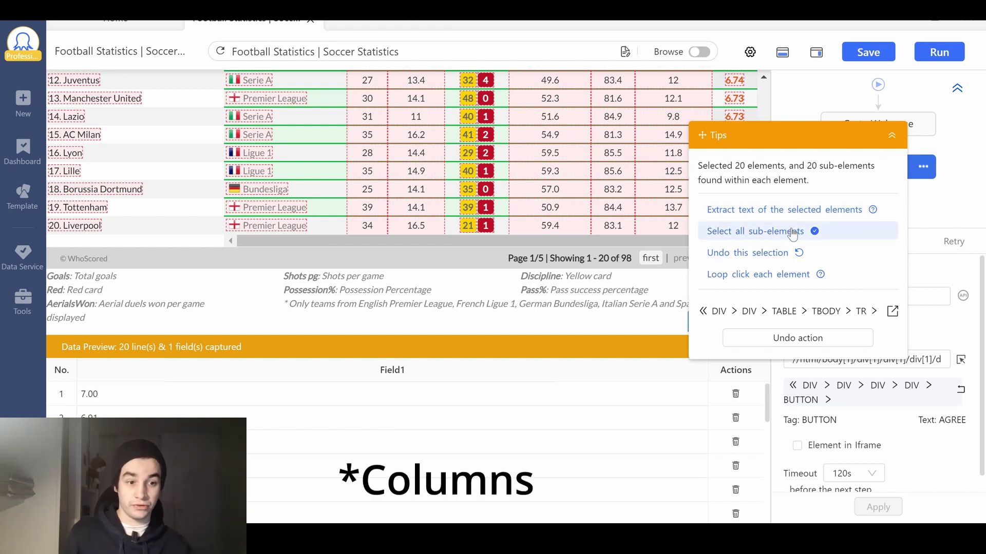
pyautogui.click(716, 224)
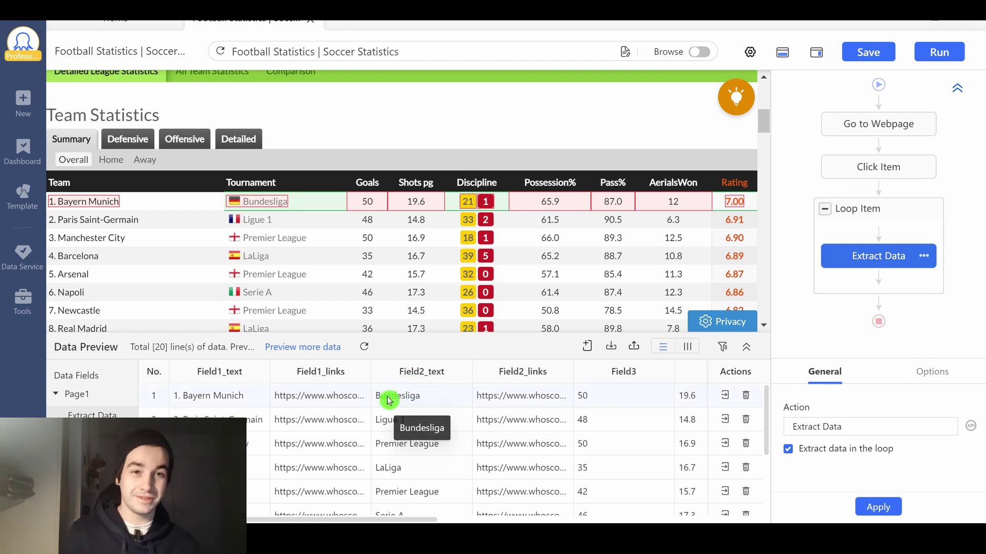
# - Delete the Field1_links and Field2_links columns from the data preview
pyautogui.click(358, 373)
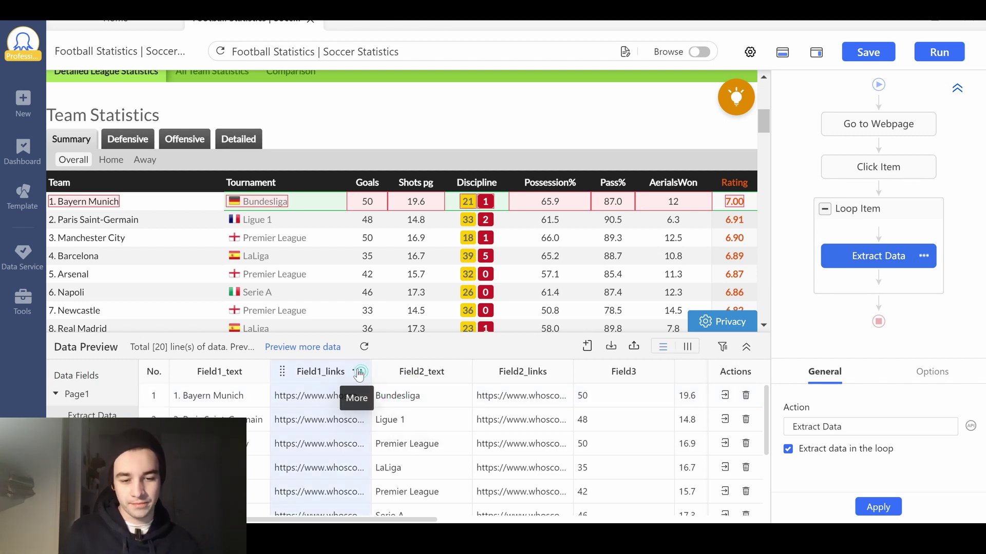
pyautogui.click(333, 412)
pyautogui.click(458, 372)
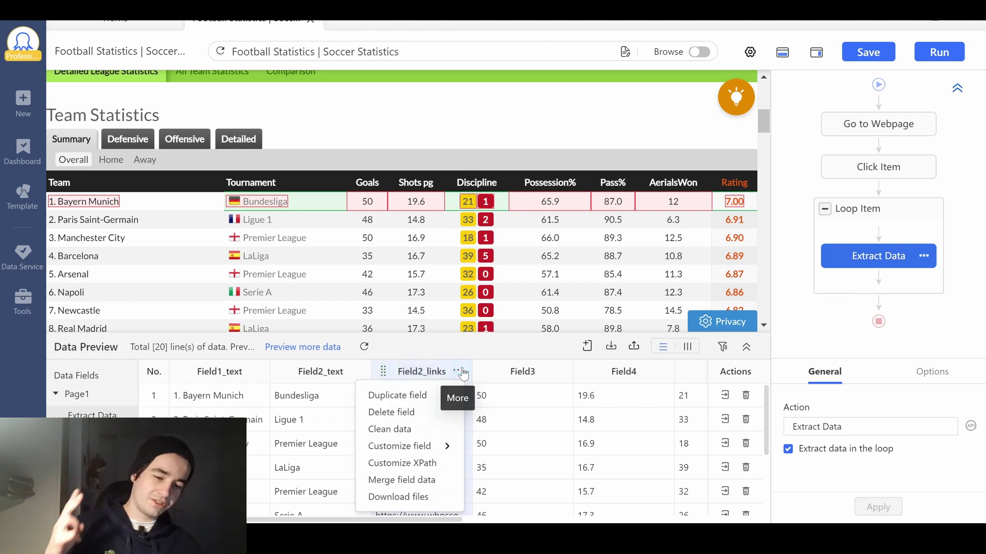
pyautogui.click(421, 413)
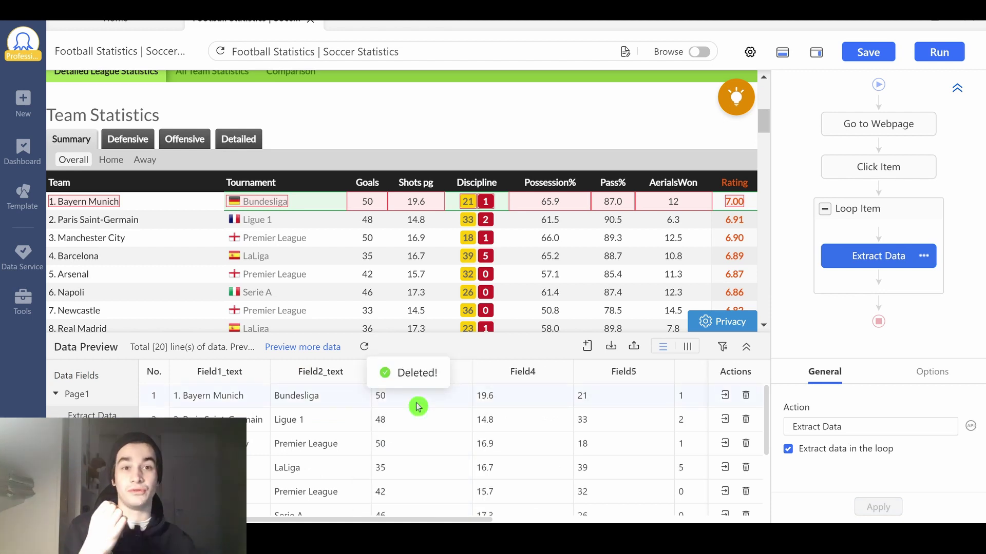
# - Rename the first columns Team, Tournament, Goals and Shots_pg
pyautogui.doubleClick(231, 374)
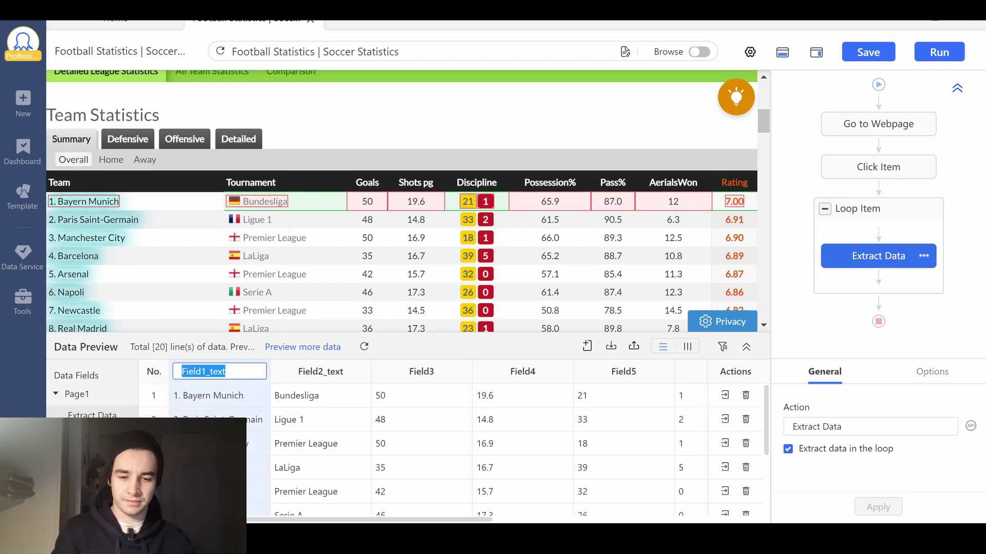
pyautogui.write('Team')
pyautogui.press('Tab')
pyautogui.write('Tournam')
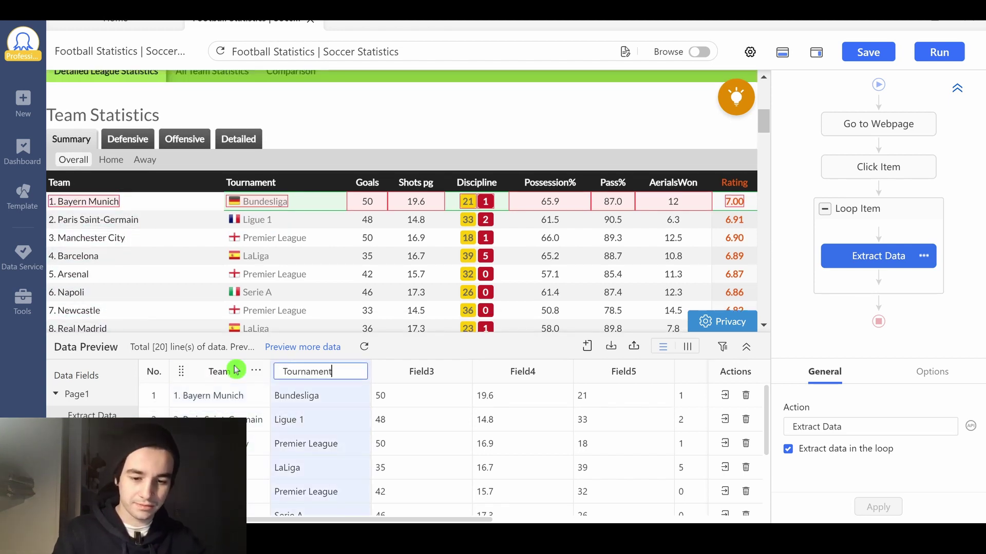
pyautogui.press('Tab')
pyautogui.write('Goals')
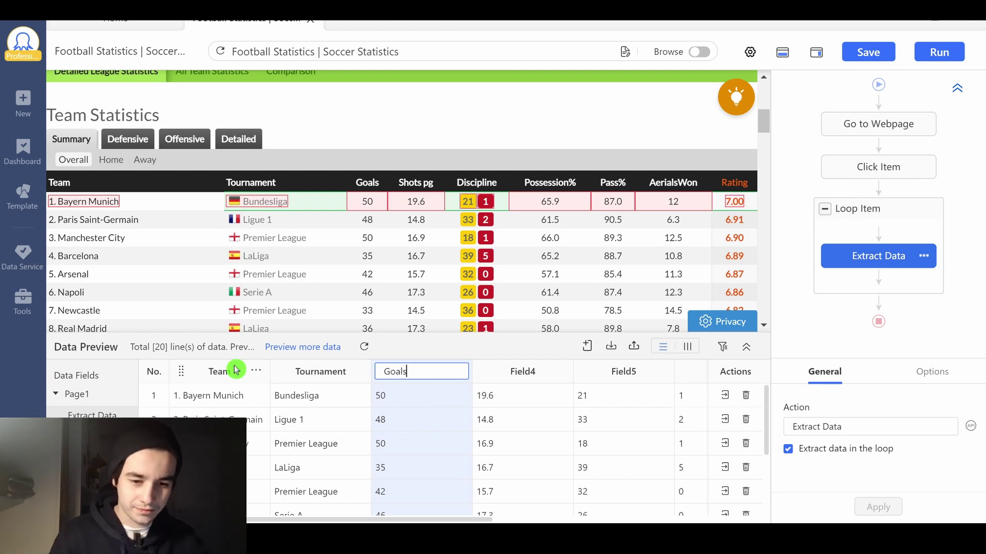
pyautogui.press('Tab')
pyautogui.write('Shots_pg')
pyautogui.press('Tab')
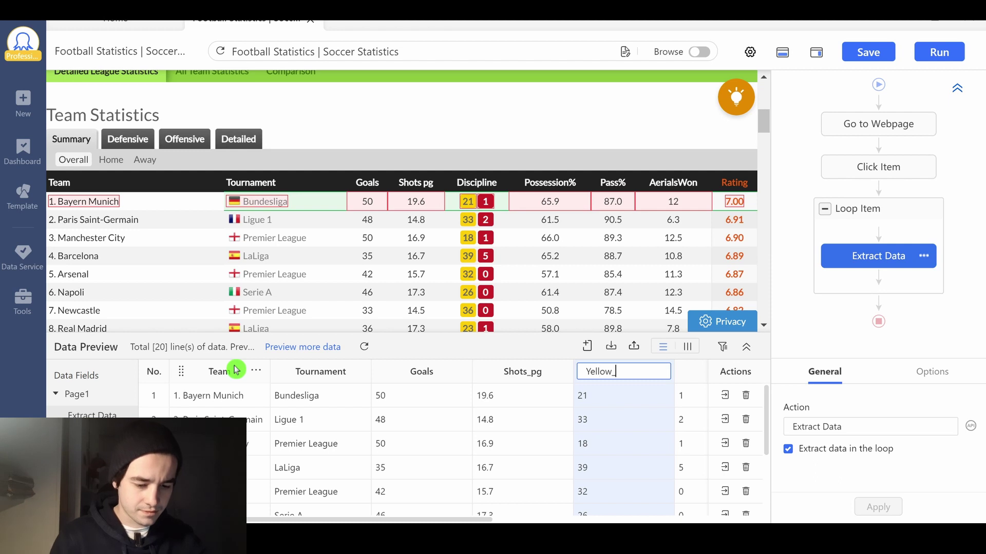
# - Name the remaining columns Yellow_Card, Red_Card, Possession, Pass, Aerial_Won and Rating
pyautogui.press('Tab')
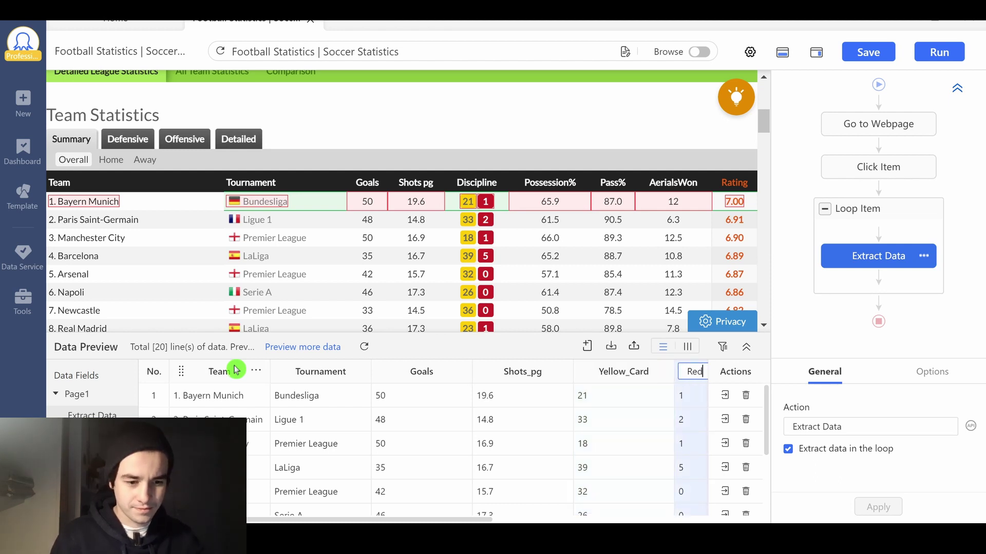
pyautogui.write('Red_Card')
pyautogui.press('Tab')
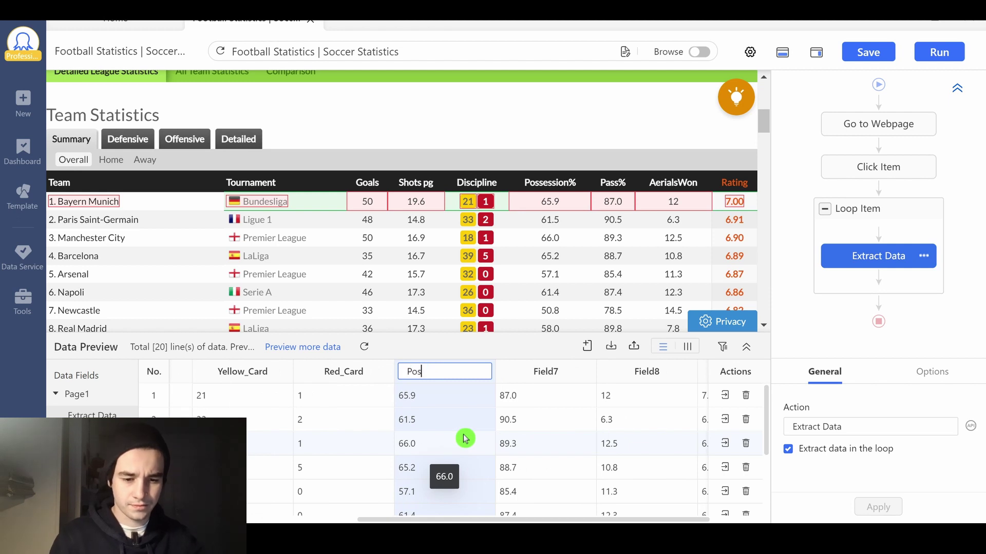
pyautogui.write('Possession')
pyautogui.press('Tab')
pyautogui.write('P')
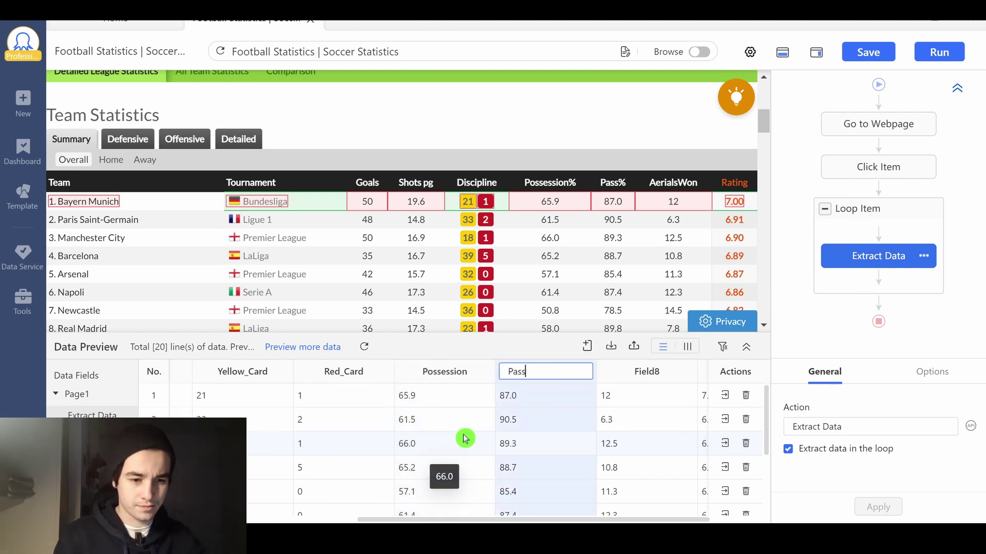
pyautogui.press('Tab')
pyautogui.write('A')
pyautogui.press('Tab')
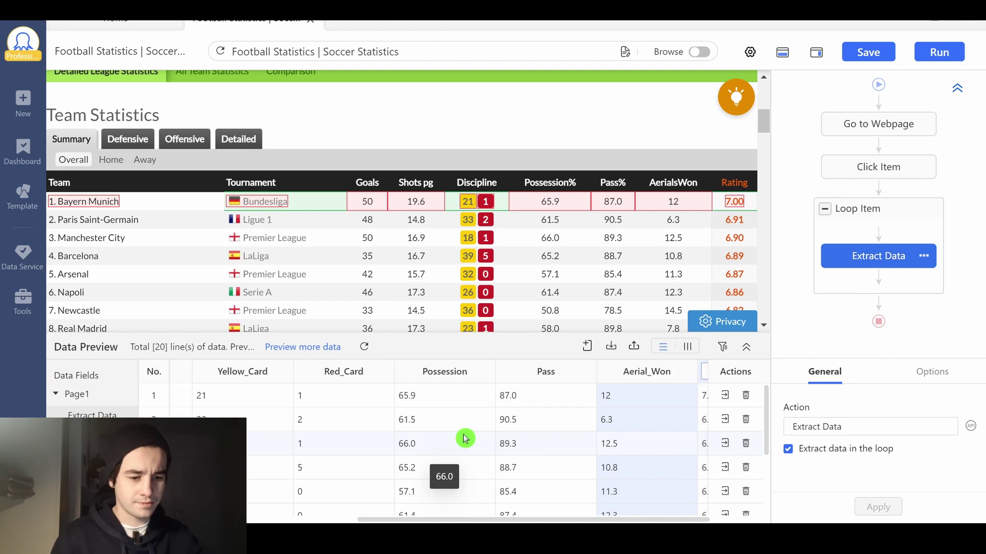
pyautogui.write('Rating')
pyautogui.press('Return')
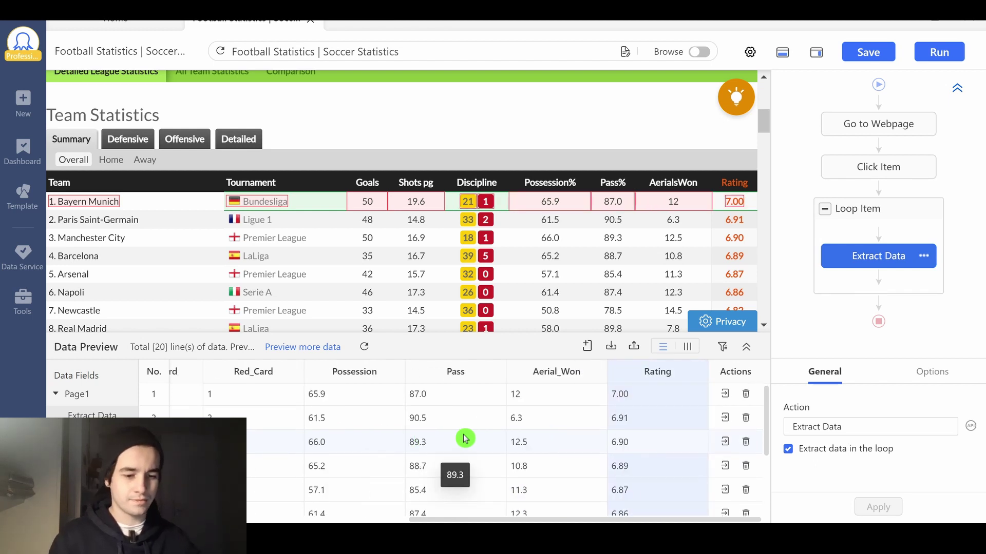
pyautogui.click(943, 271)
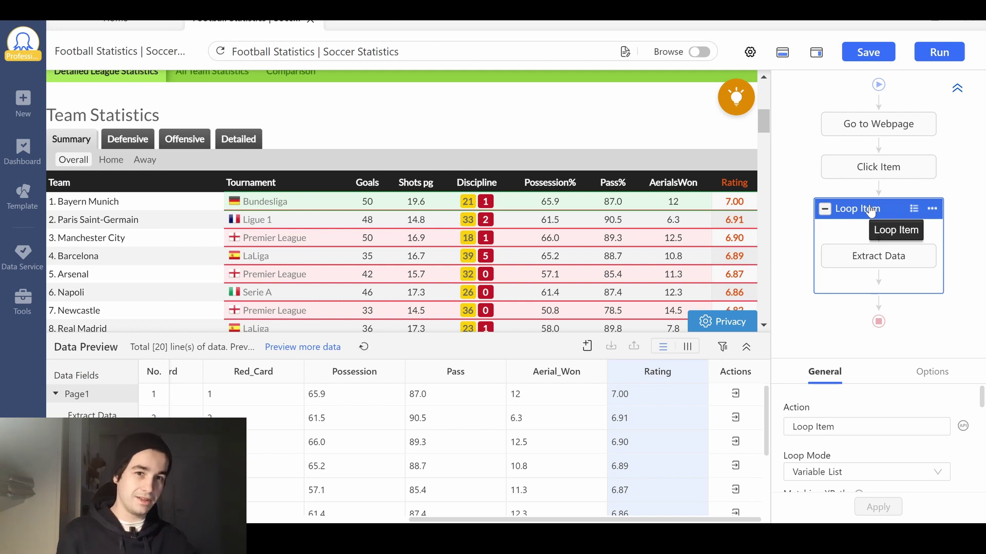
# - Enable Wait before action on the Loop Item with a 5s wait and apply it
pyautogui.click(956, 409)
pyautogui.click(930, 372)
pyautogui.click(841, 425)
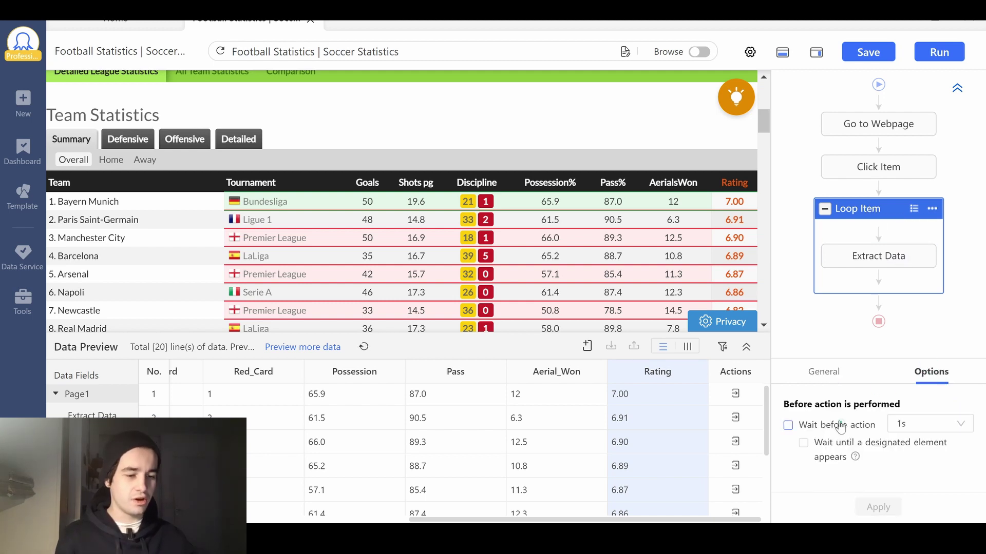
pyautogui.click(934, 424)
pyautogui.moveTo(969, 411); pyautogui.dragTo(970, 427)
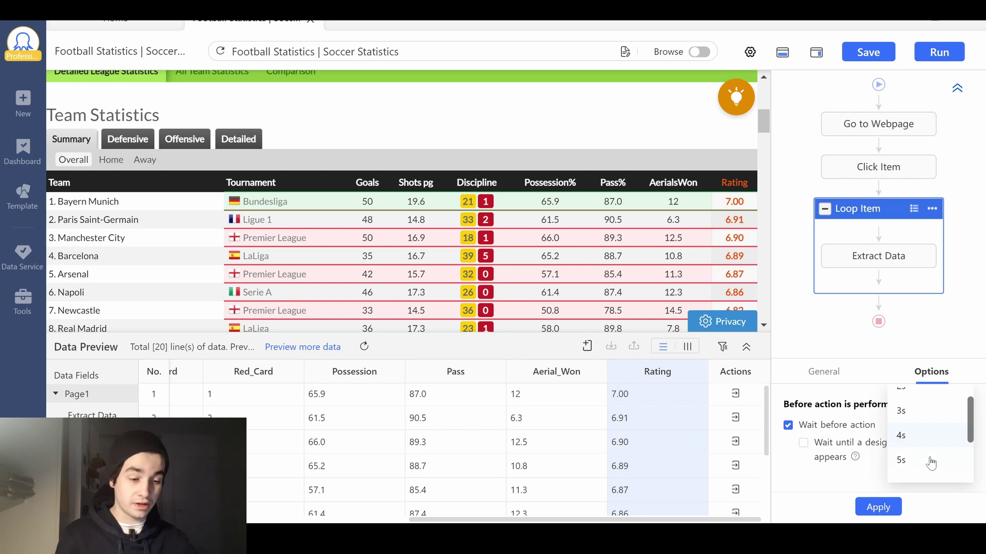
pyautogui.click(877, 507)
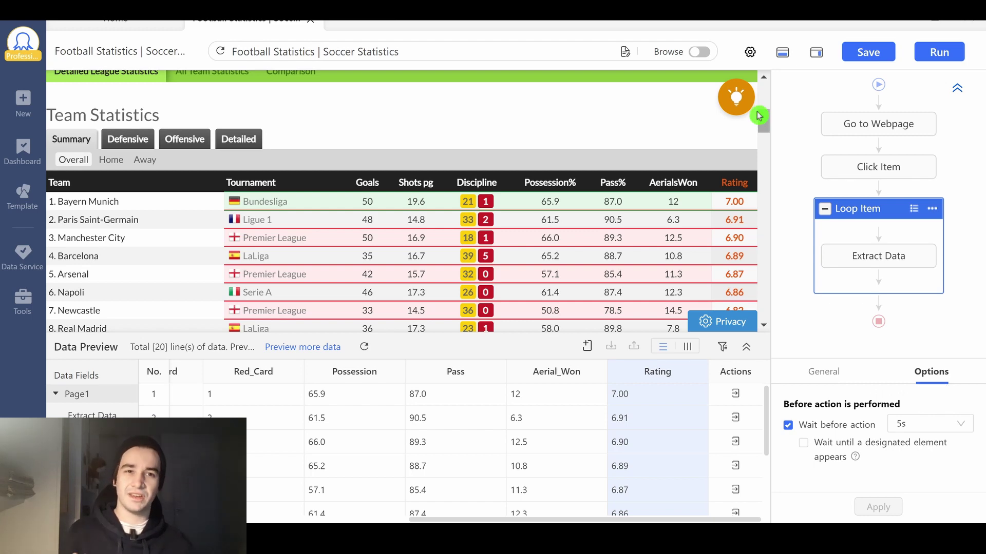
# - Add a 'Loop click next page' pagination on the table's next link with a 10s AJAX timeout
pyautogui.scroll(-6, 667, 185)
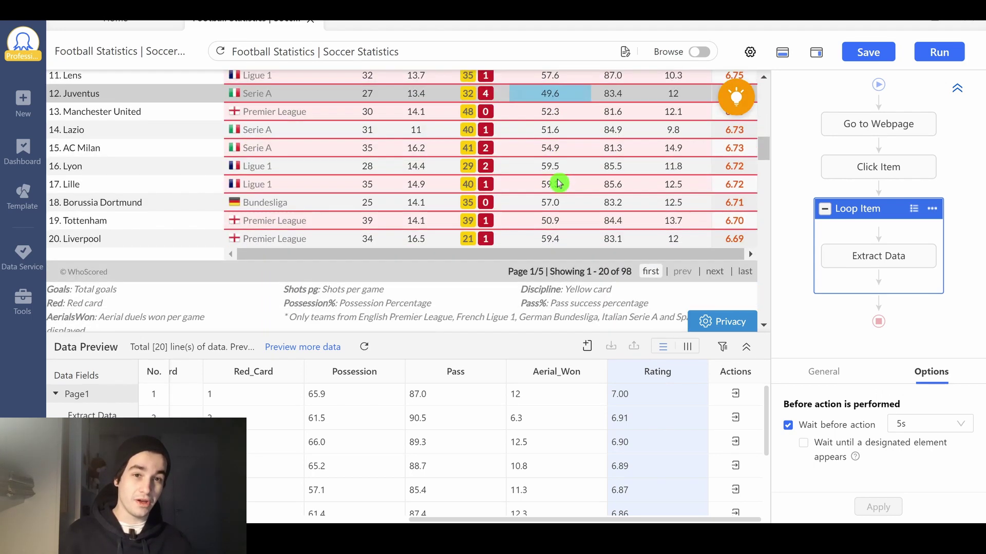
pyautogui.scroll(-2, 590, 215)
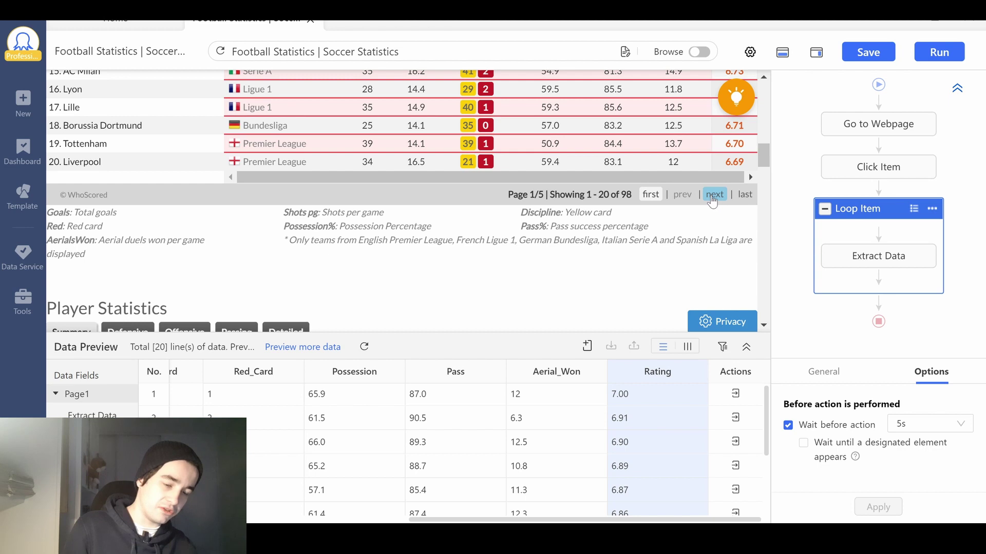
pyautogui.click(712, 198)
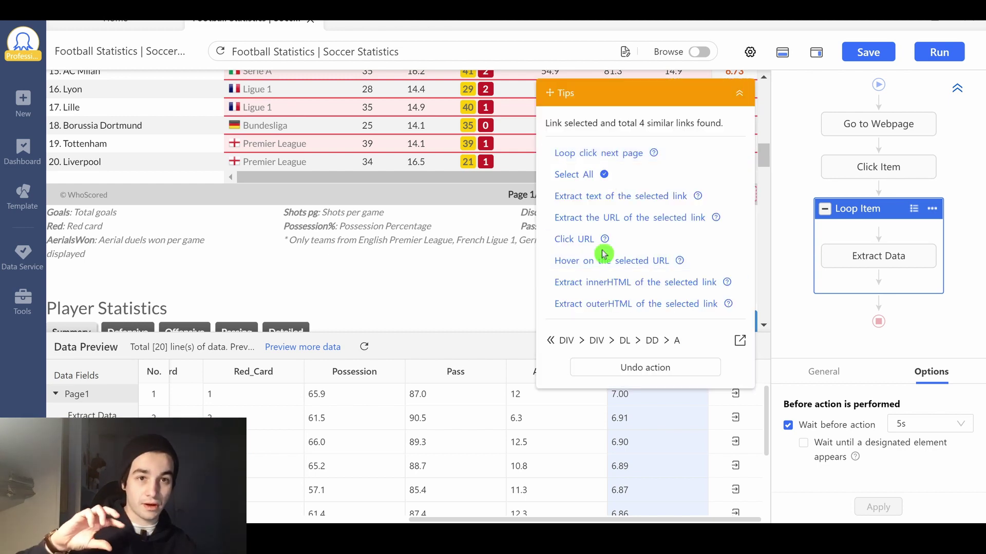
pyautogui.click(599, 152)
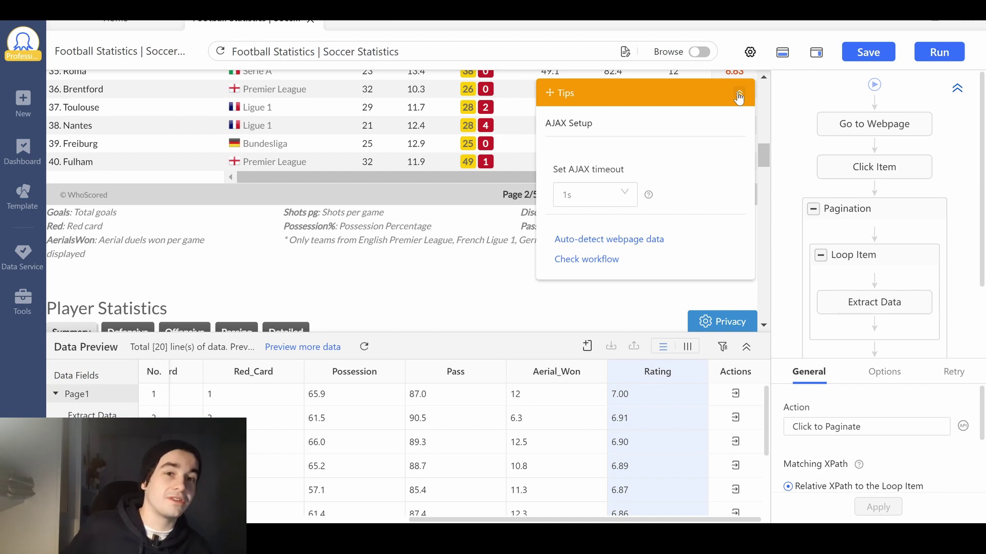
pyautogui.click(580, 199)
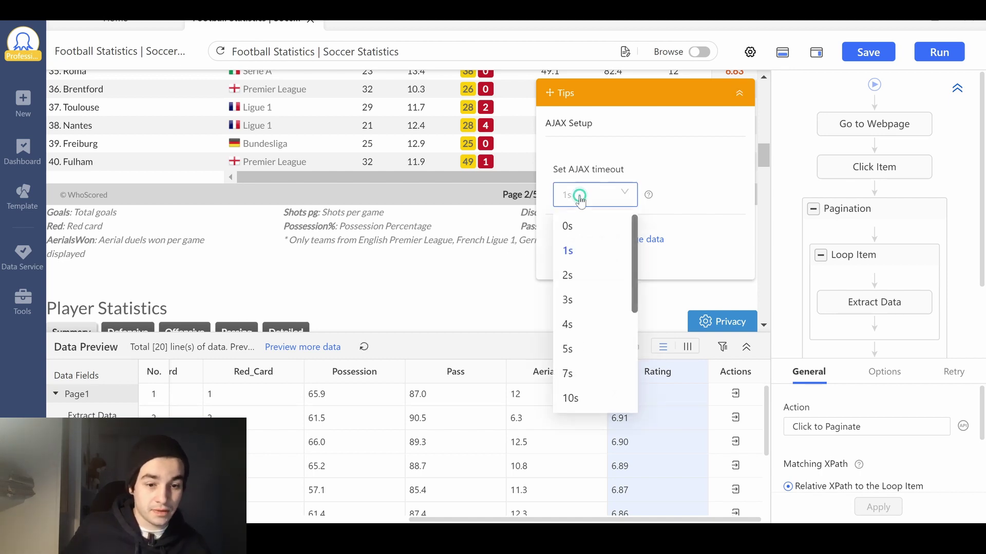
pyautogui.click(570, 398)
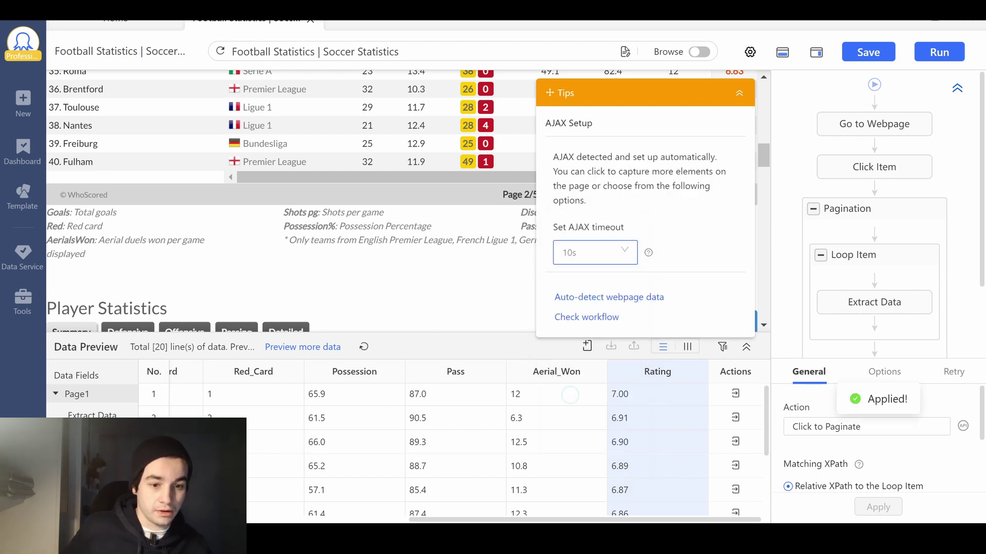
pyautogui.click(739, 94)
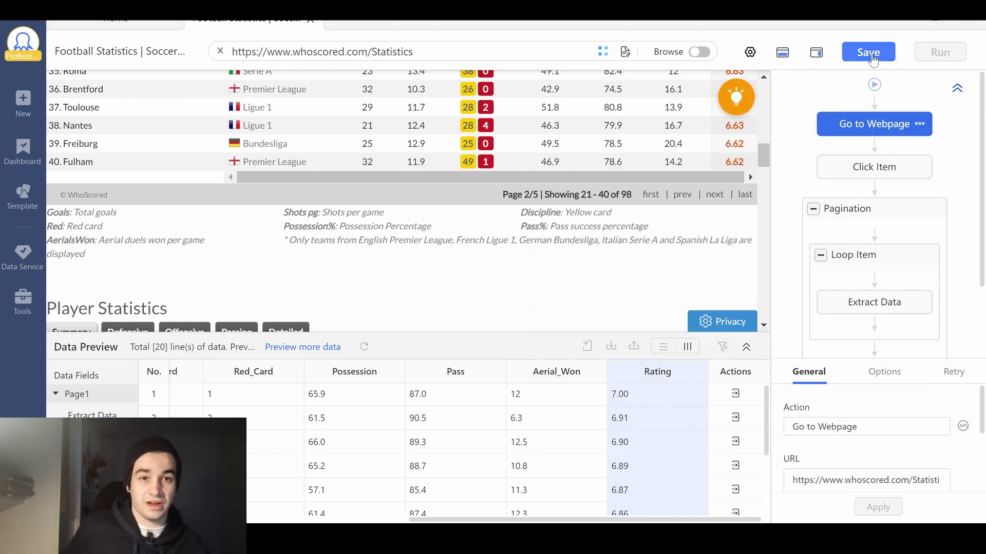
# - Save the task and run it in Standard Mode on this computer
pyautogui.click(872, 53)
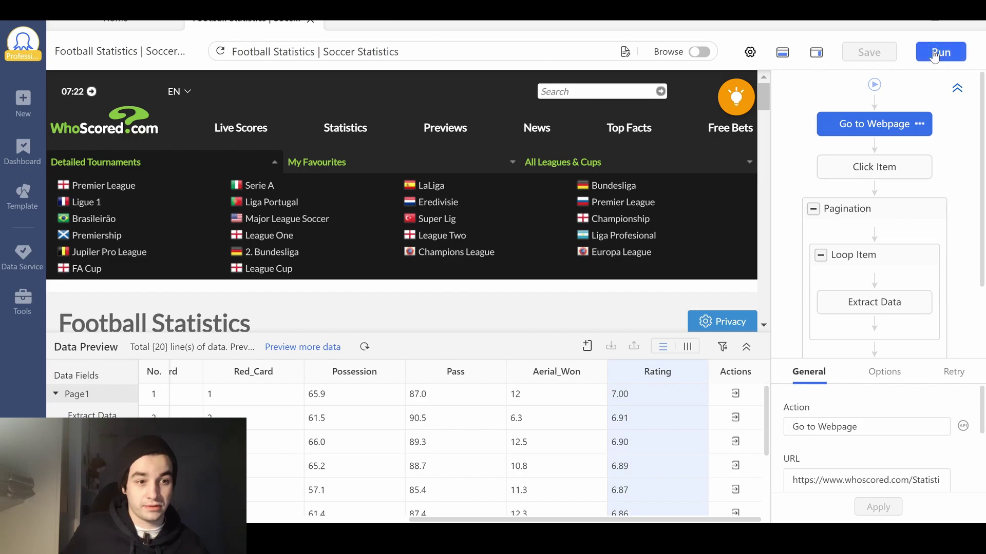
pyautogui.click(935, 53)
pyautogui.click(372, 393)
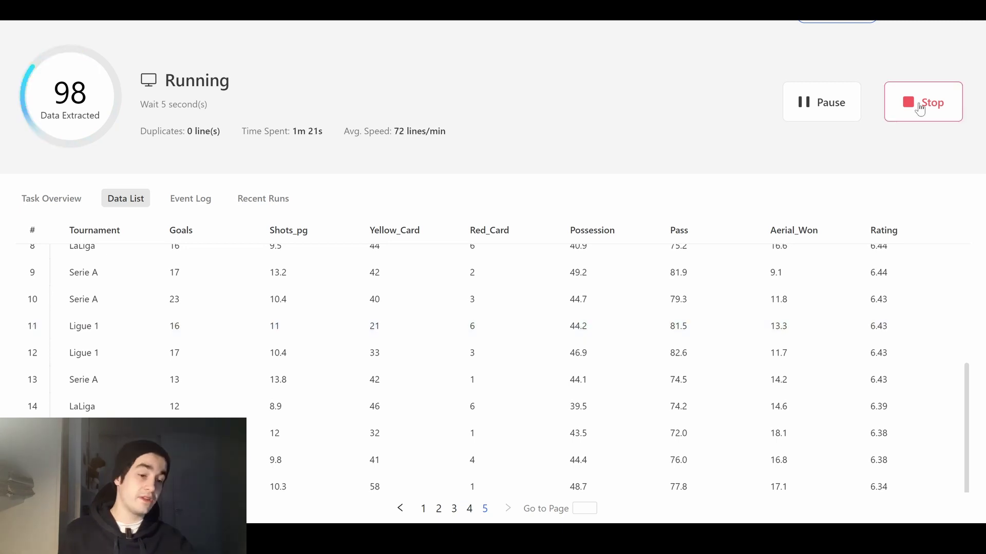
# - Stop the run at 98 extracted rows and export the data as Excel (xlsx)
pyautogui.click(919, 106)
pyautogui.click(605, 284)
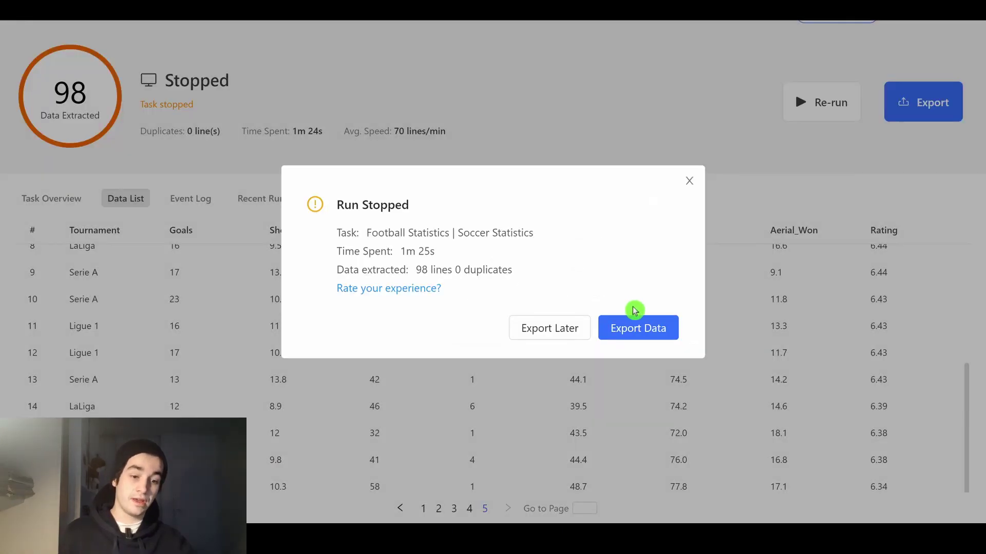
pyautogui.click(643, 329)
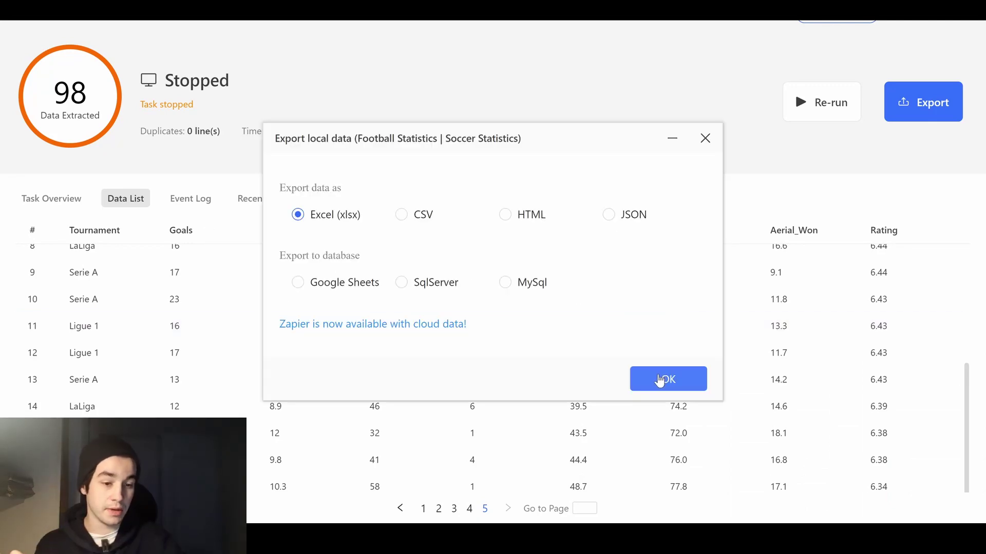
pyautogui.click(662, 380)
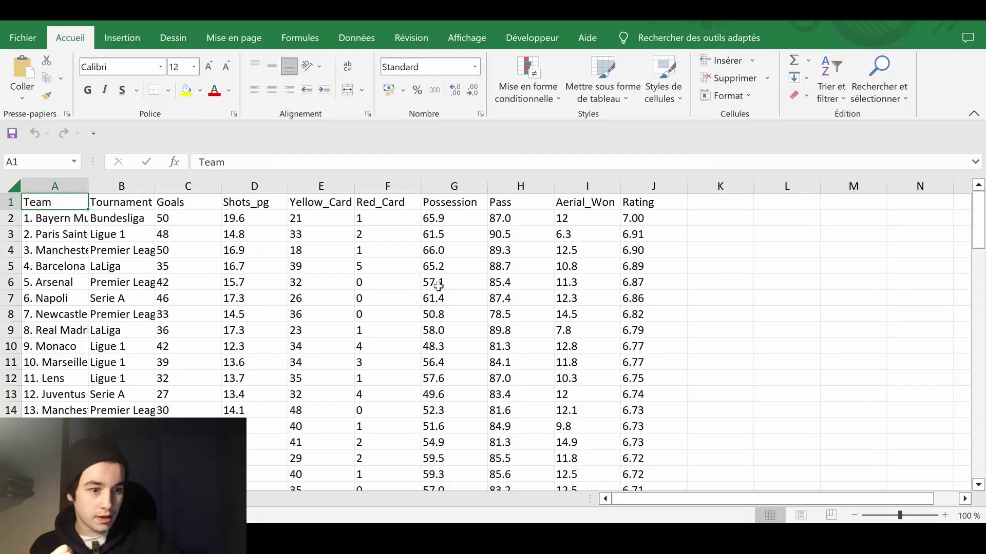
pyautogui.scroll(-10, 438, 286)
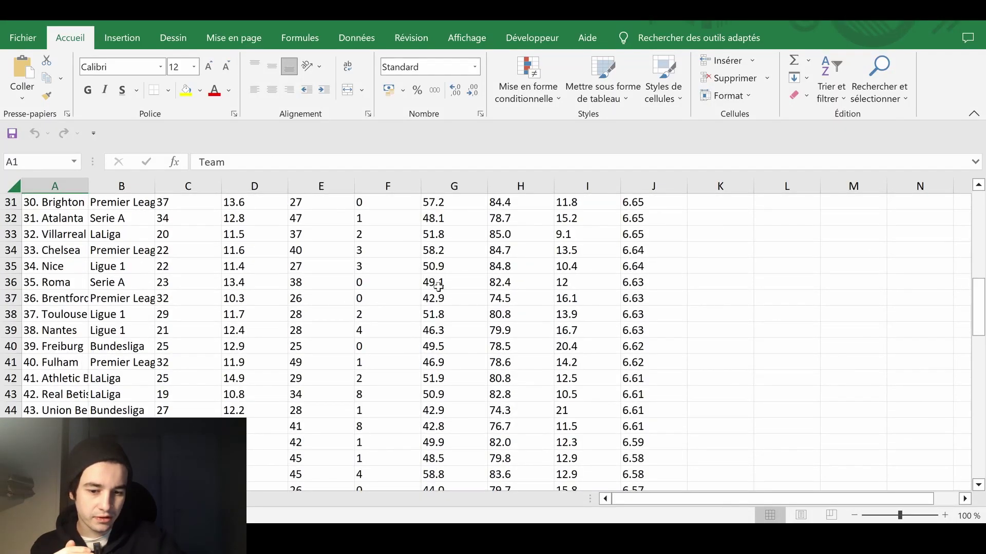
pyautogui.scroll(-15, 438, 286)
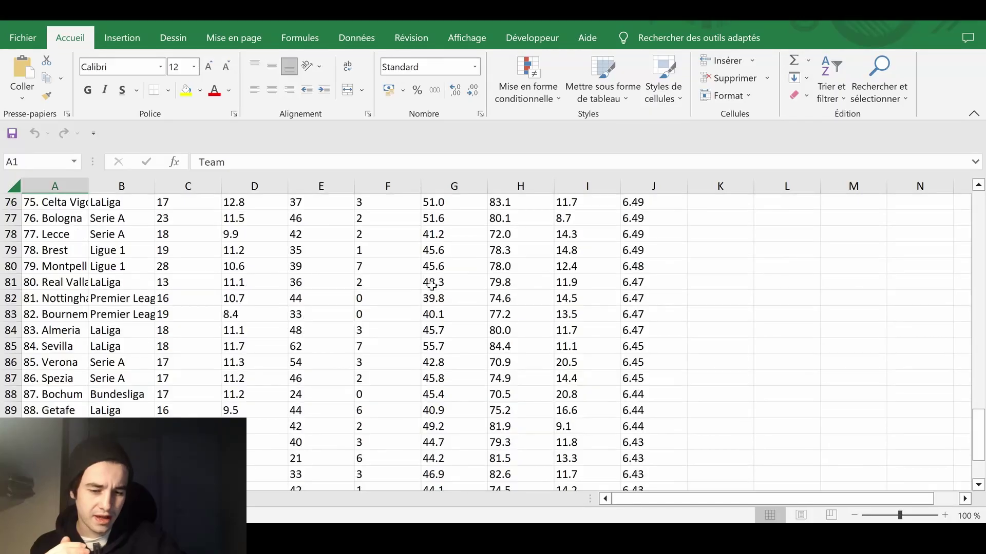